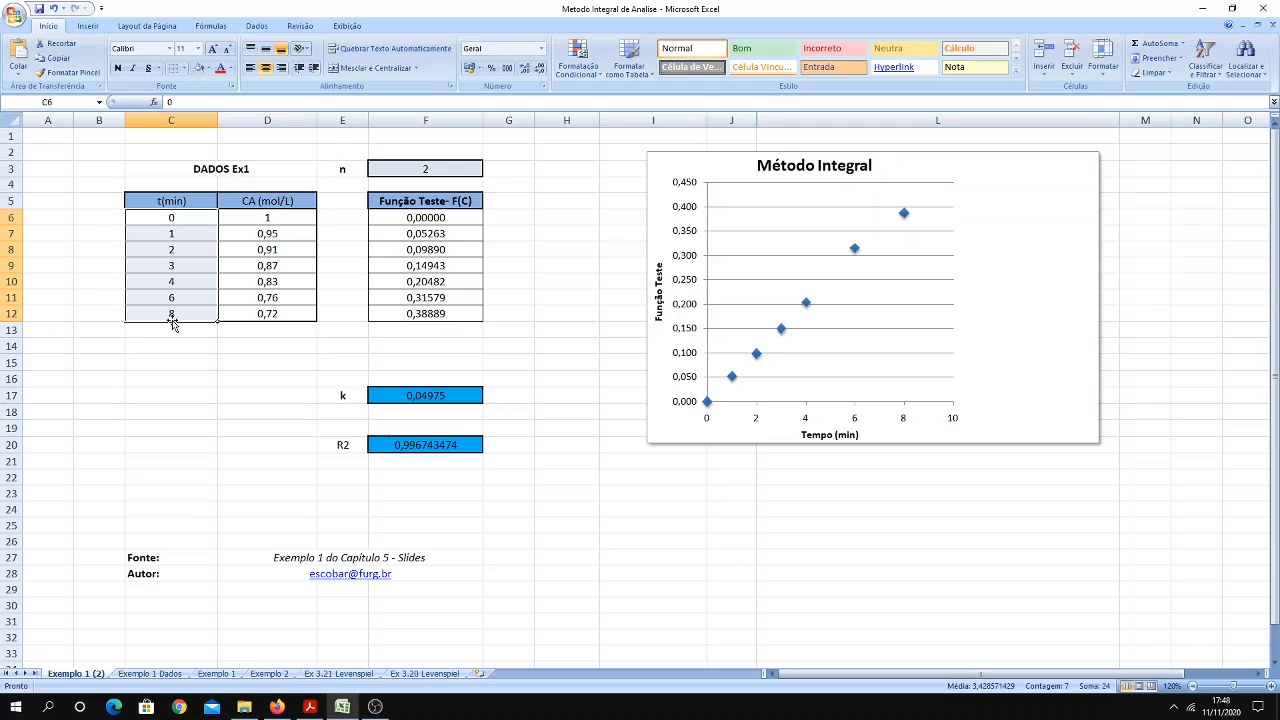
- Review the CA (mol/L) concentration data in D6:D12 and the reaction order n in F3
drag(278, 217, 281, 313)
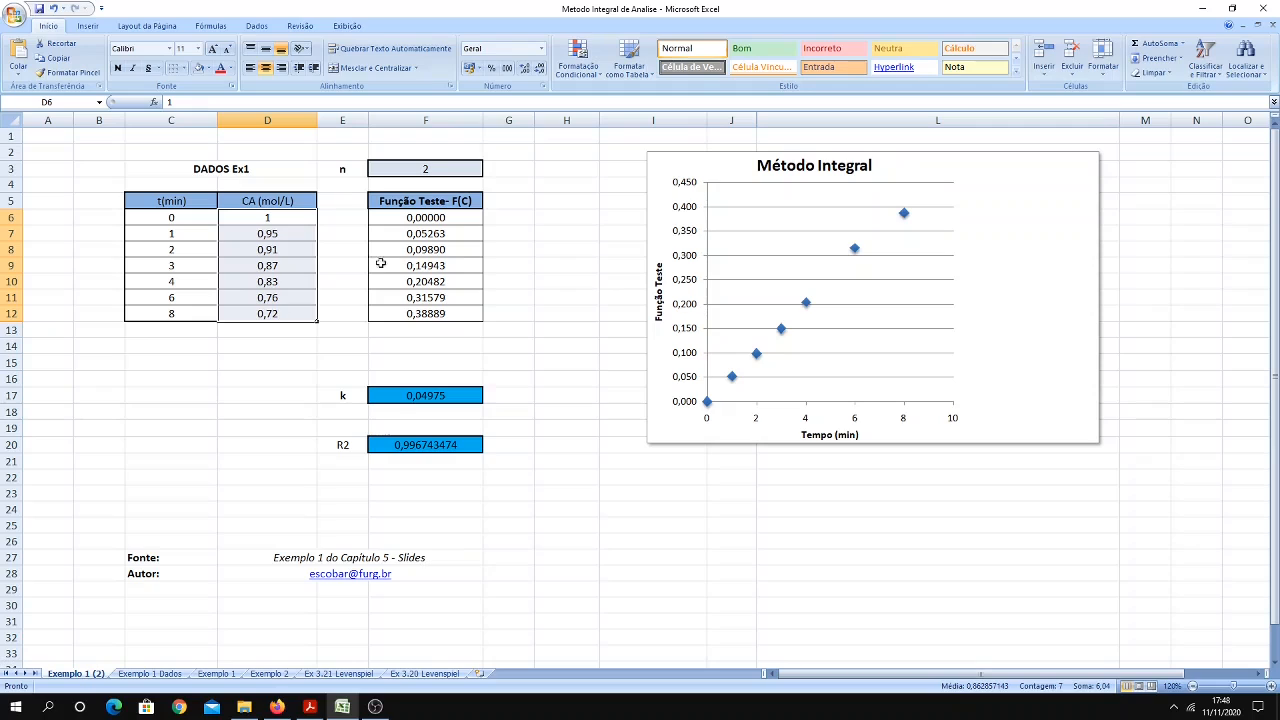
click(282, 217)
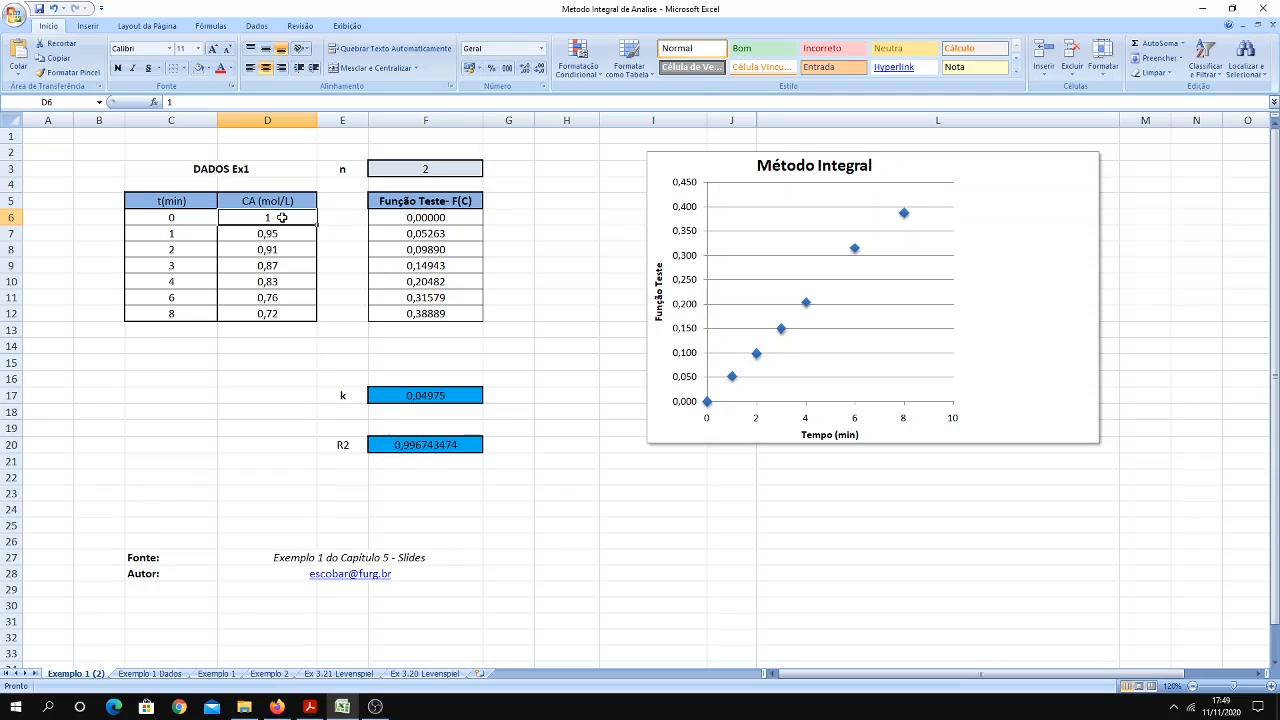
click(350, 166)
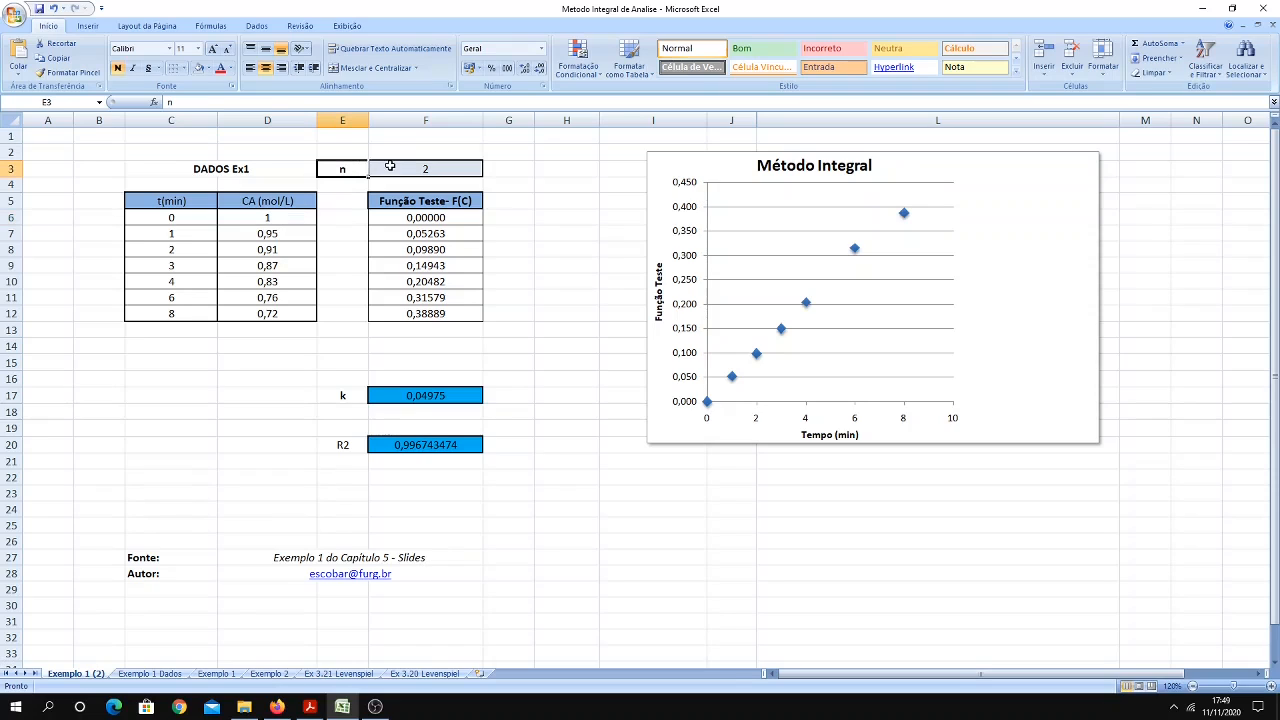
click(393, 166)
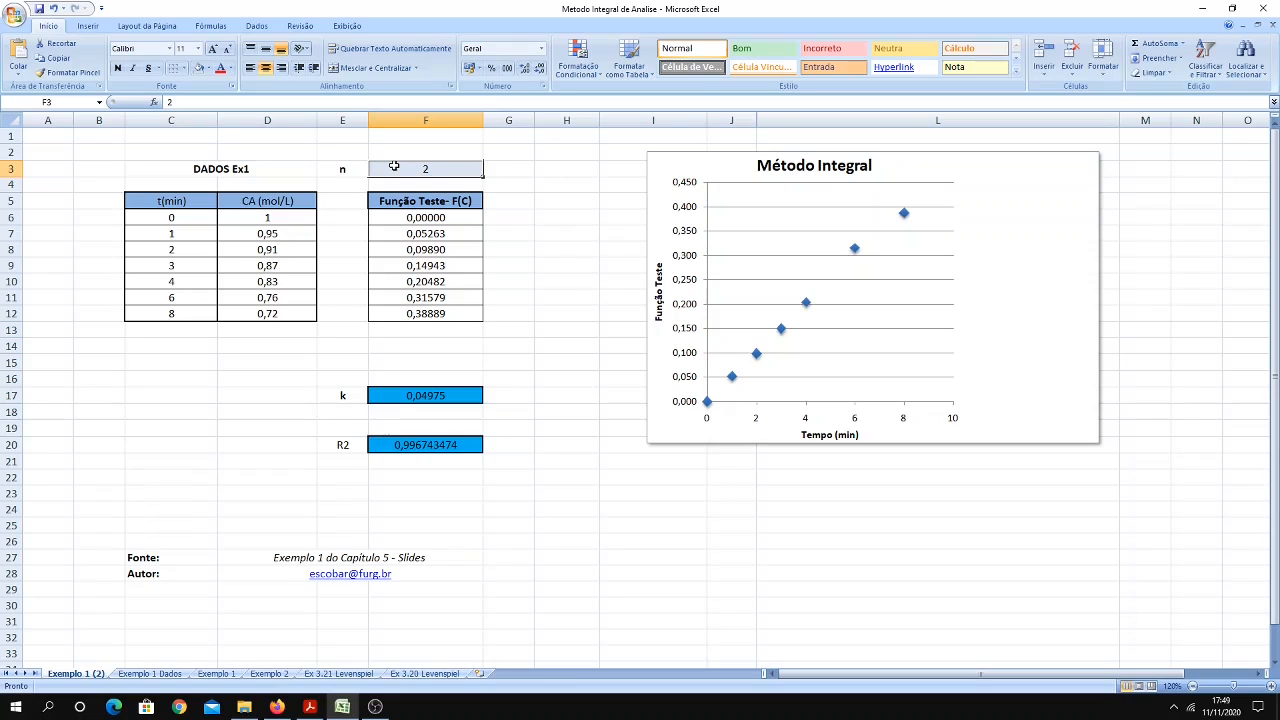
- Examine the Função Teste SE formula in F6, including its LN and general-order branches, and its copies down to F12
click(403, 216)
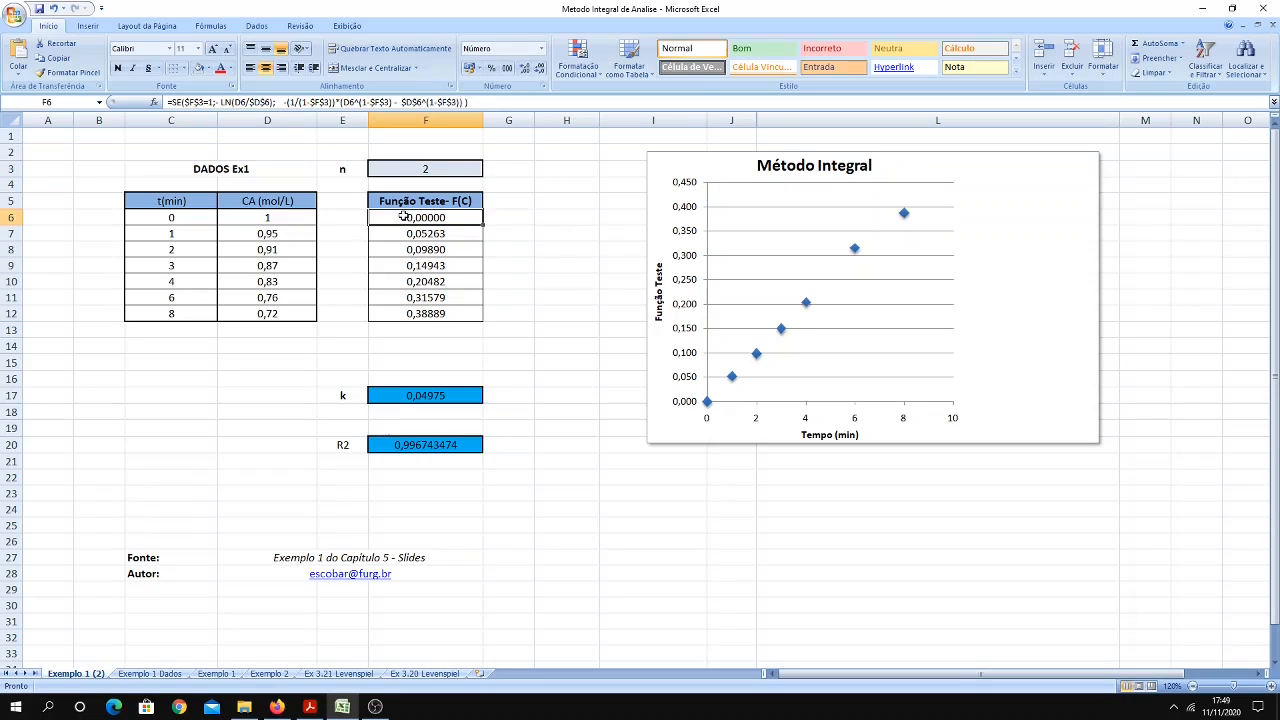
click(172, 103)
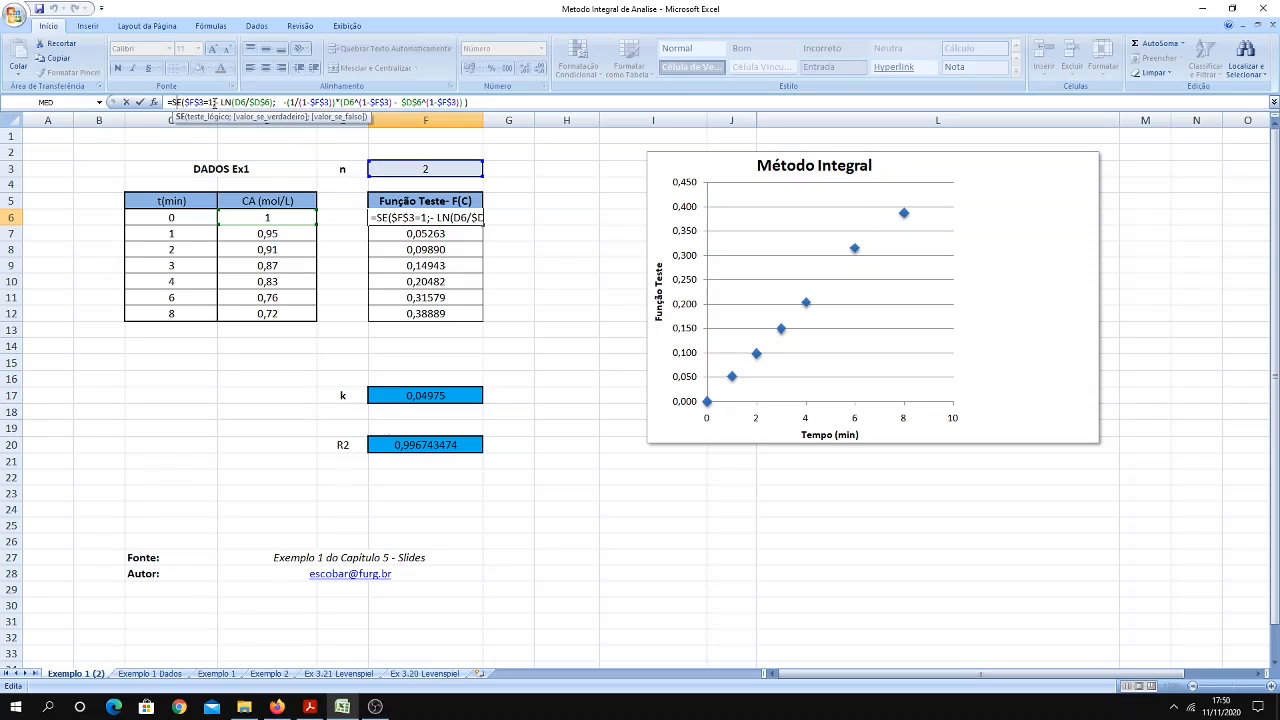
drag(217, 102, 275, 102)
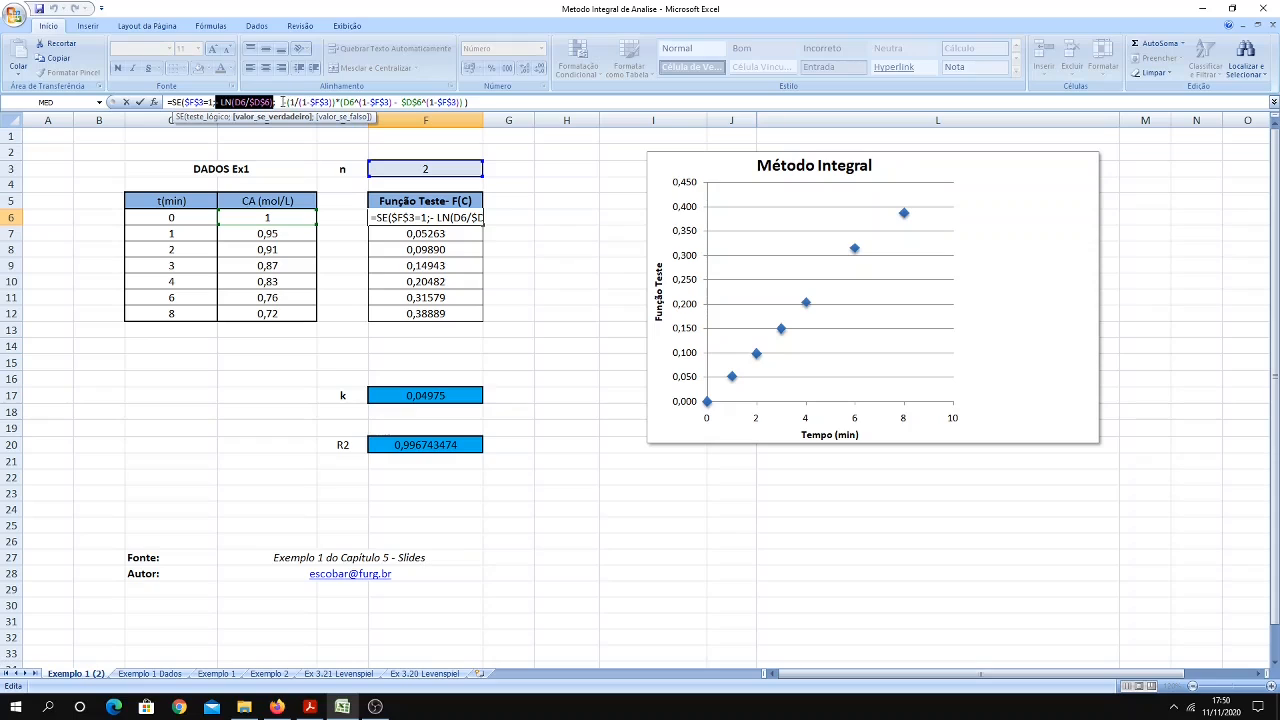
drag(282, 102, 466, 102)
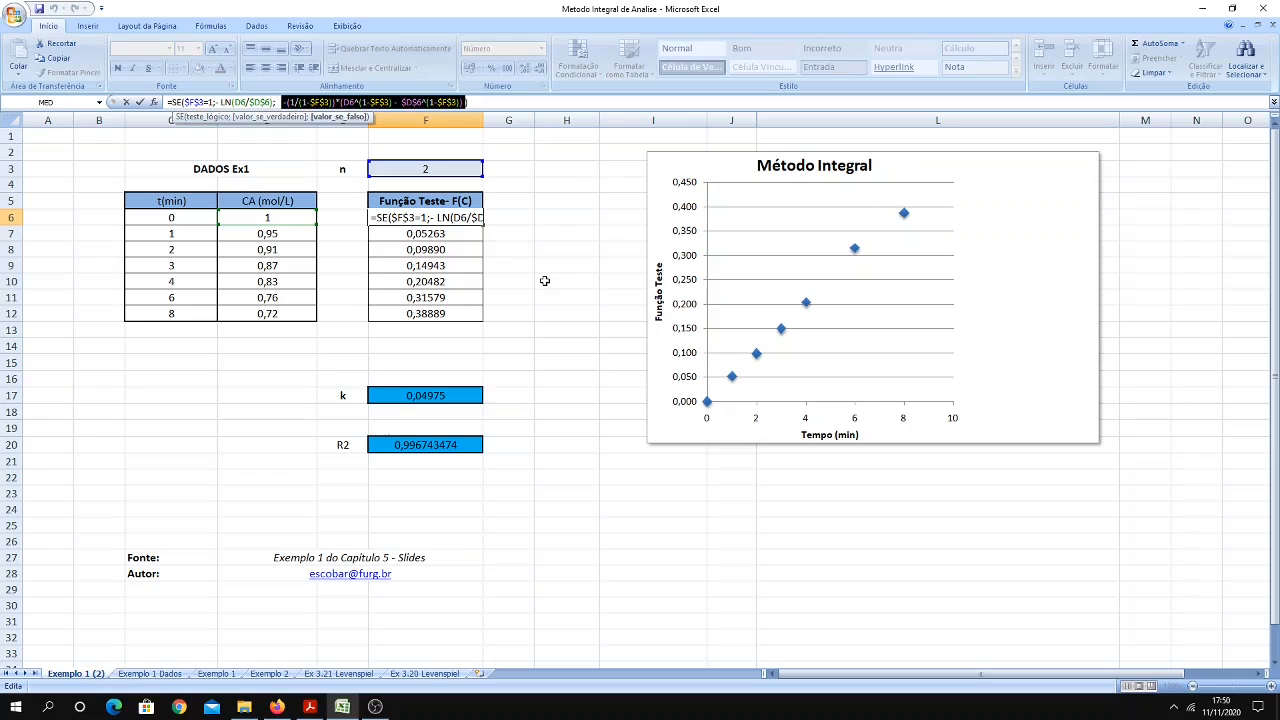
key(ctrl+Return)
click(457, 231)
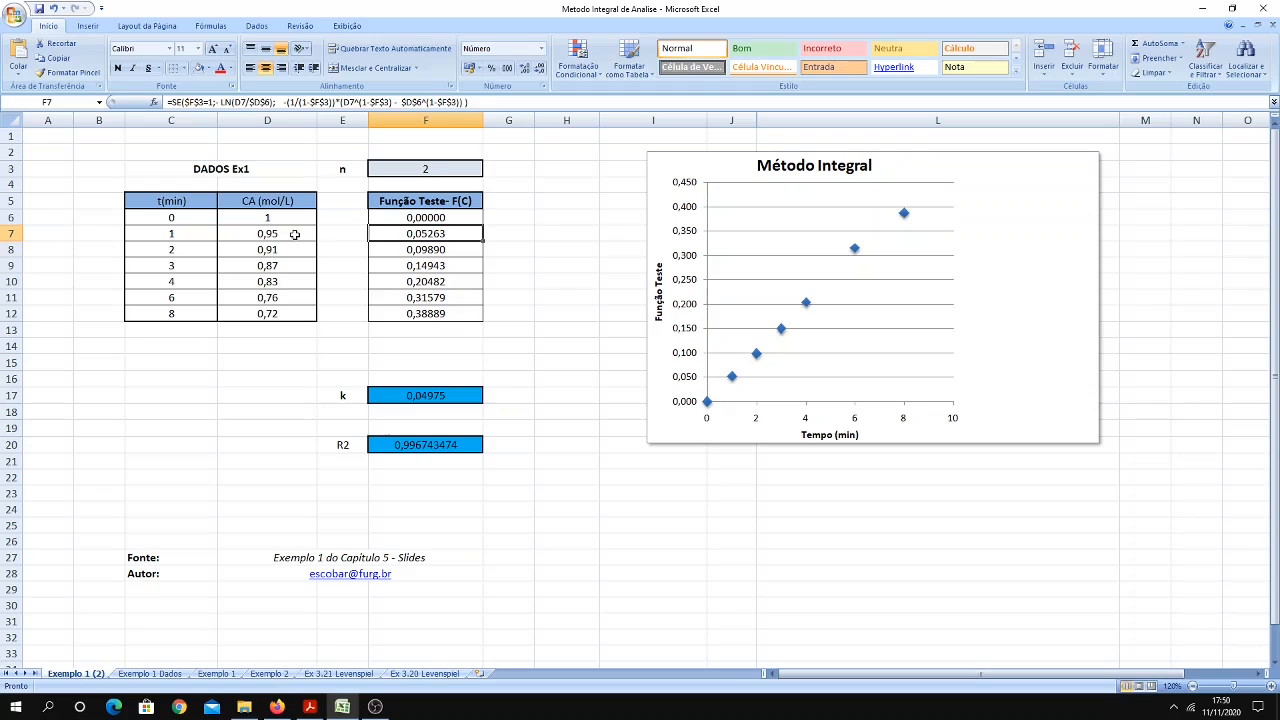
click(394, 253)
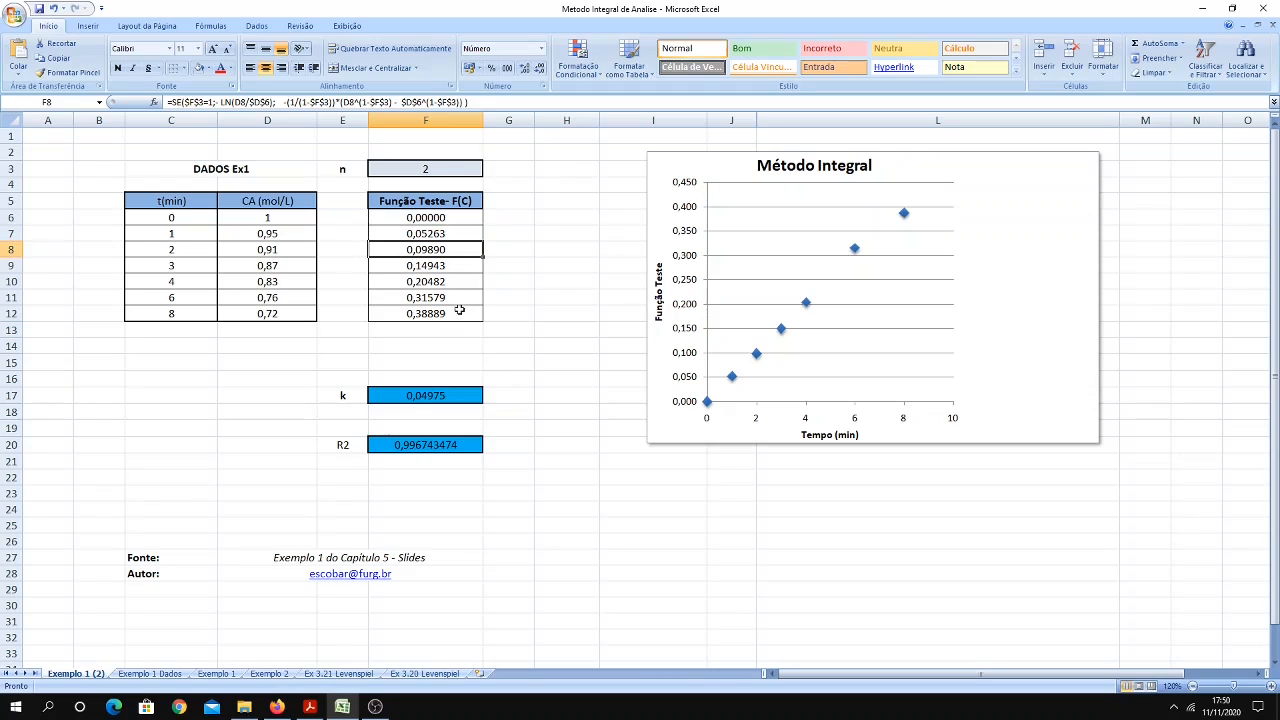
drag(464, 215, 462, 312)
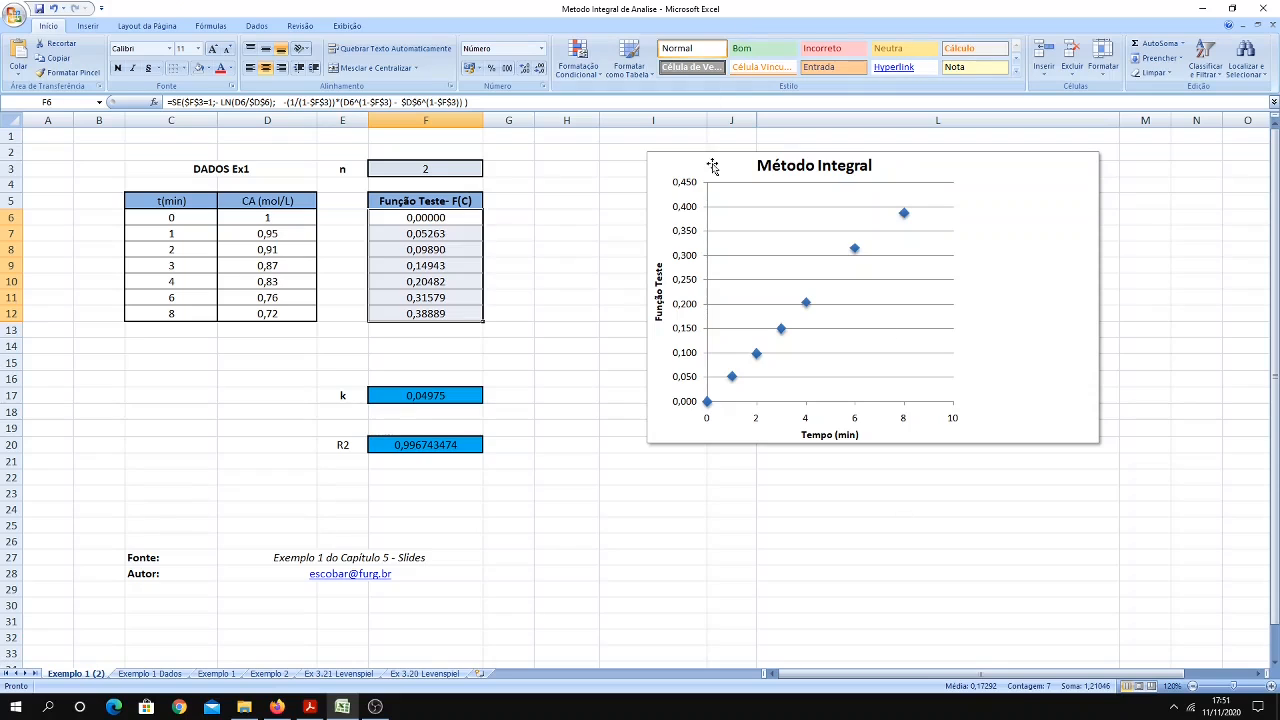
- Move the Método Integral chart closer to the data table and add a linear trendline to its data series
drag(714, 161, 642, 157)
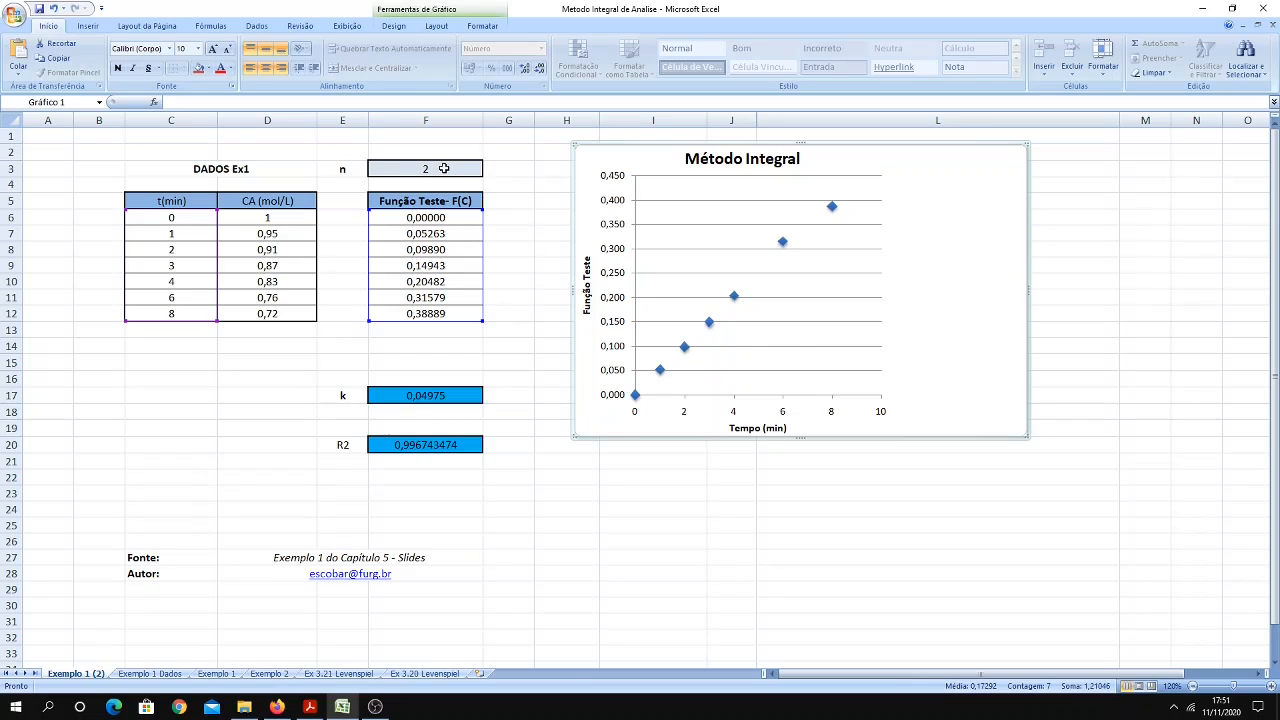
click(735, 299)
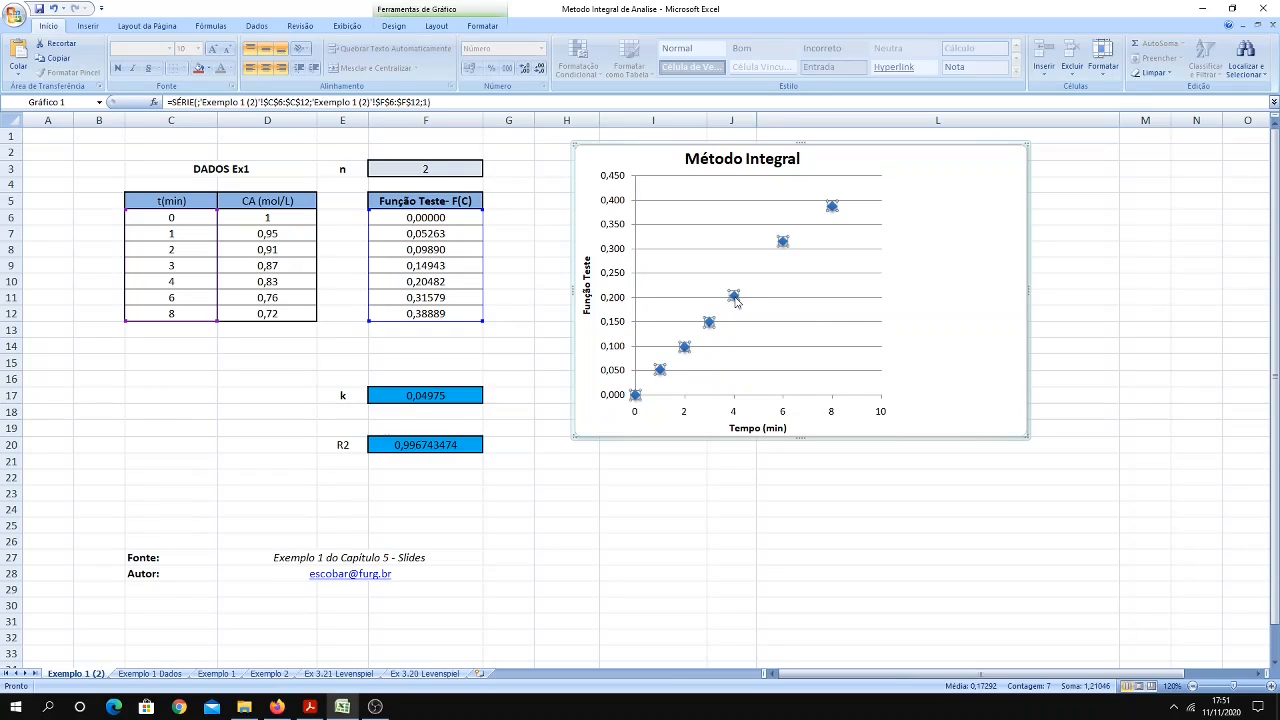
right_click(736, 301)
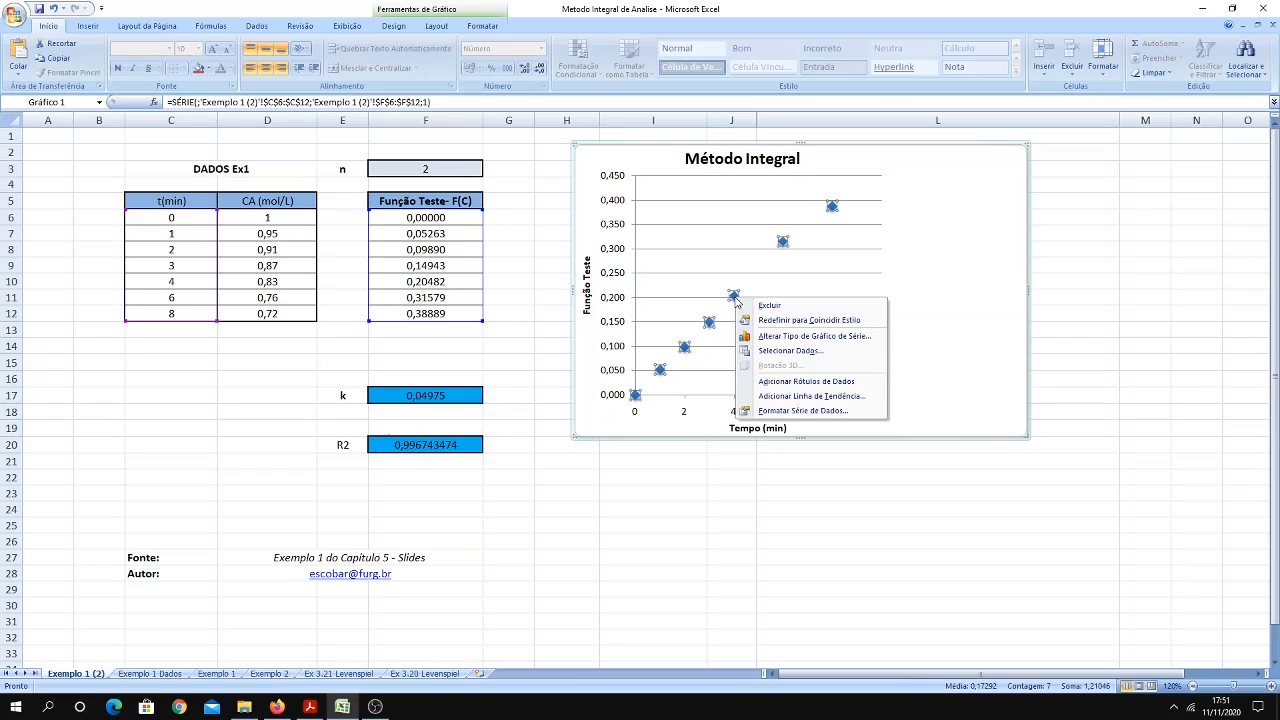
click(790, 397)
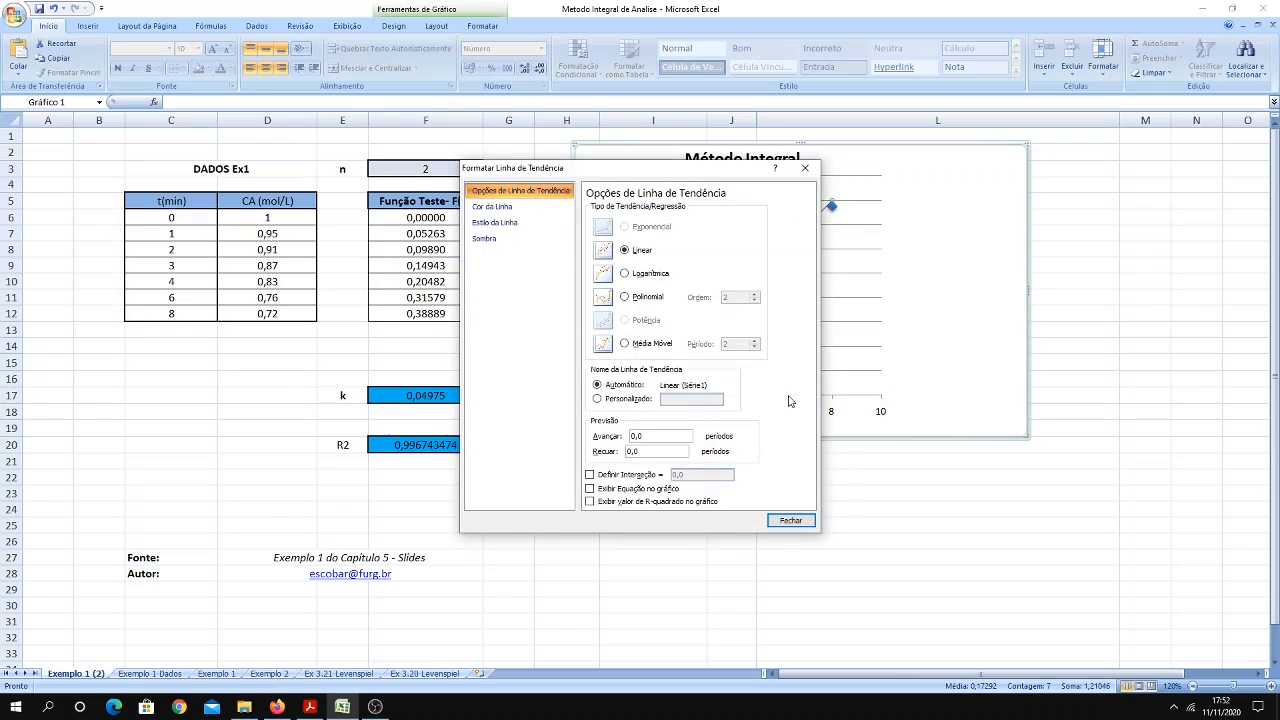
drag(666, 179, 626, 191)
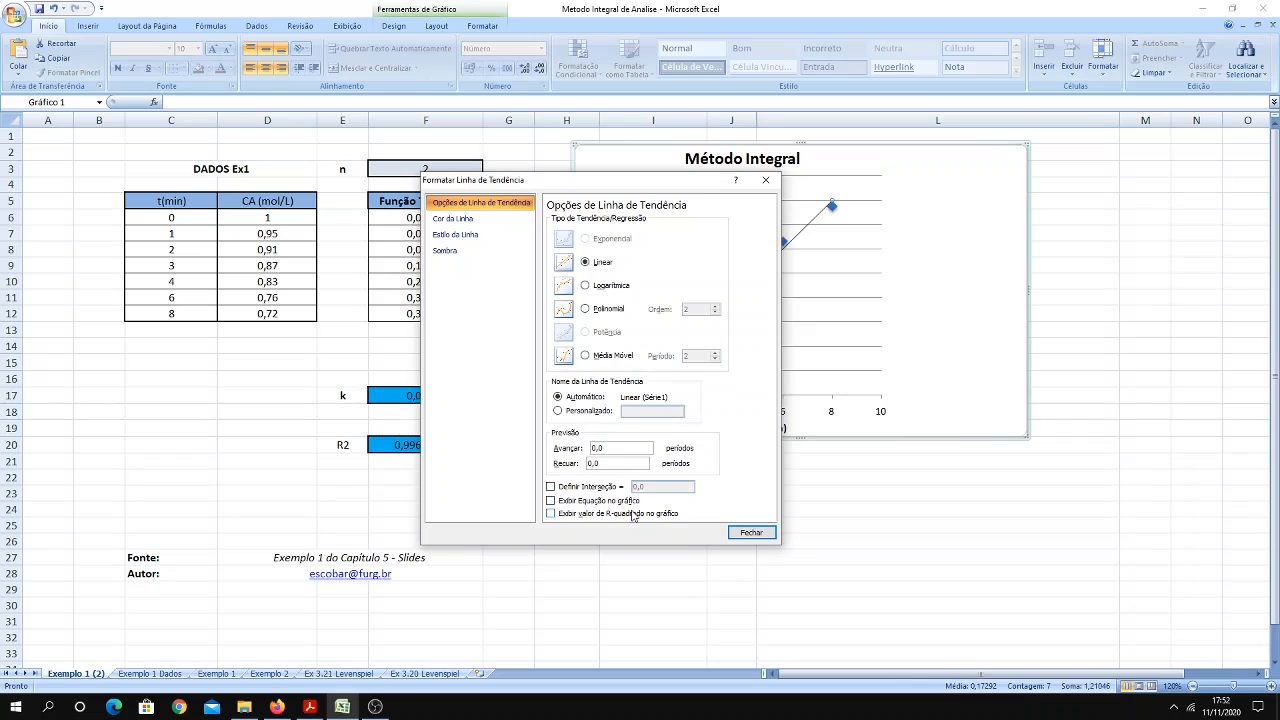
- Set the trendline intercept to 0,0 and show its equation and R-squared value in the blank area beside the plot
click(550, 487)
click(550, 487)
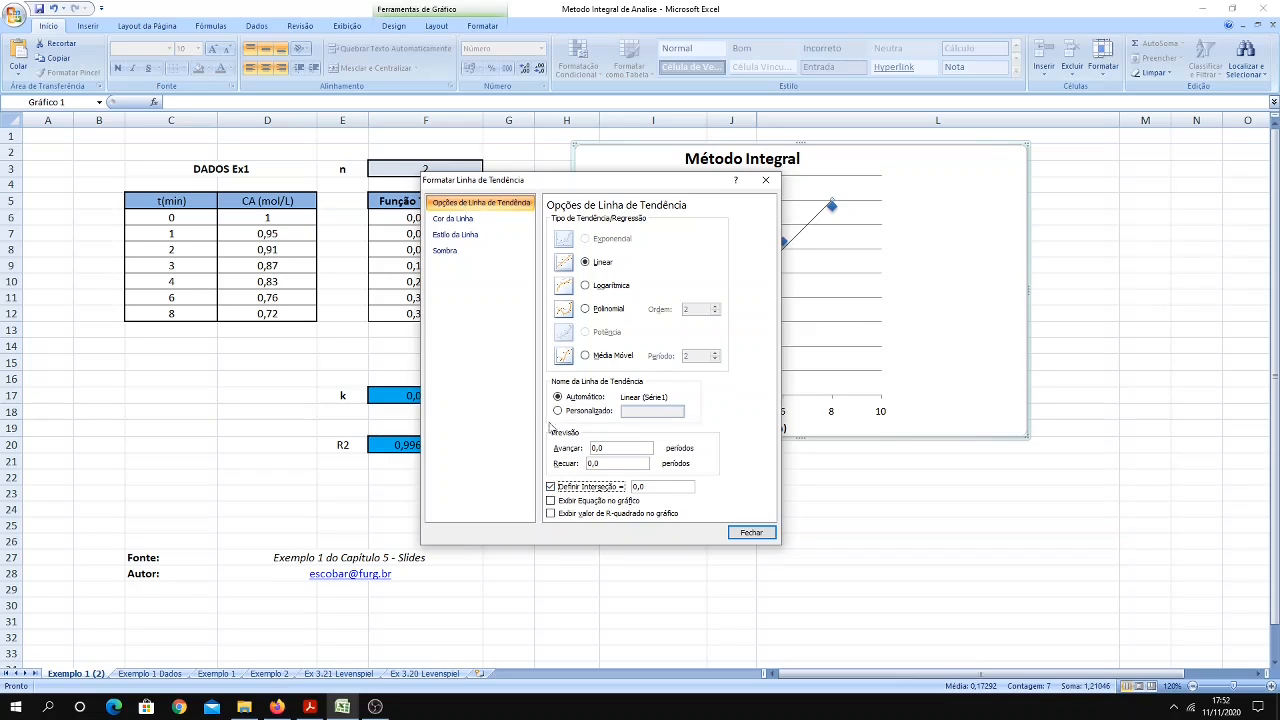
click(550, 501)
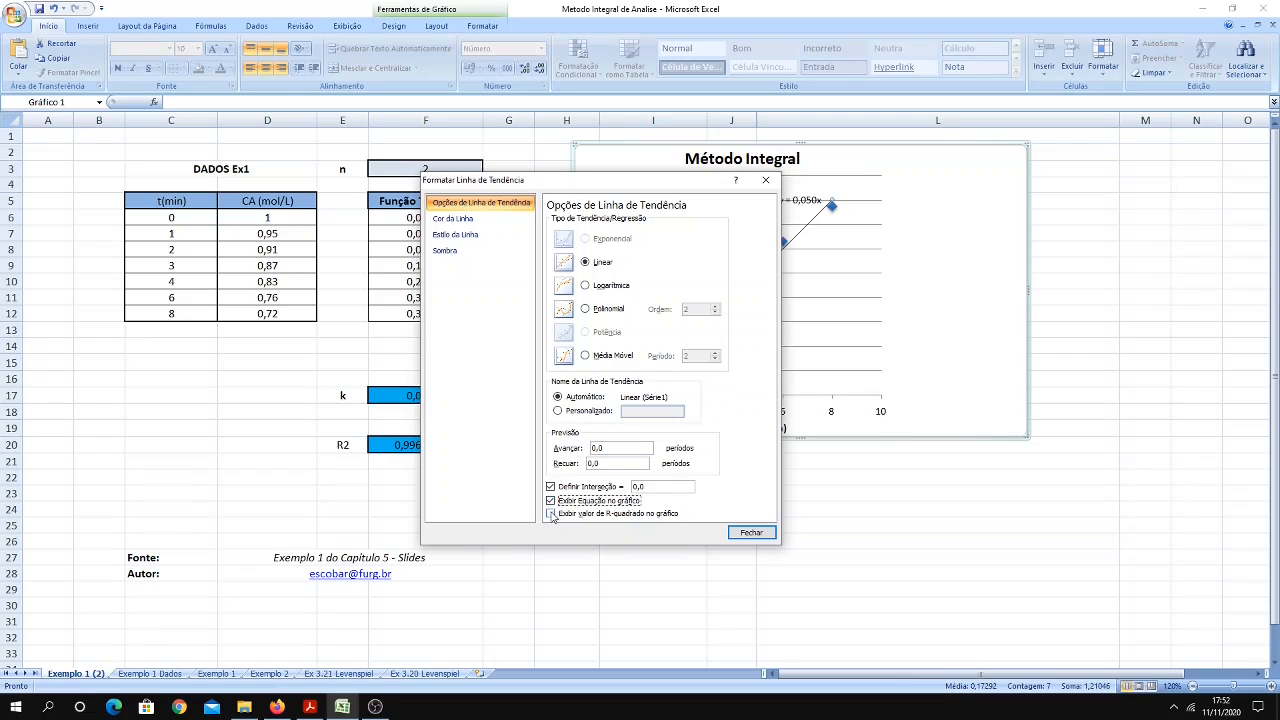
click(550, 514)
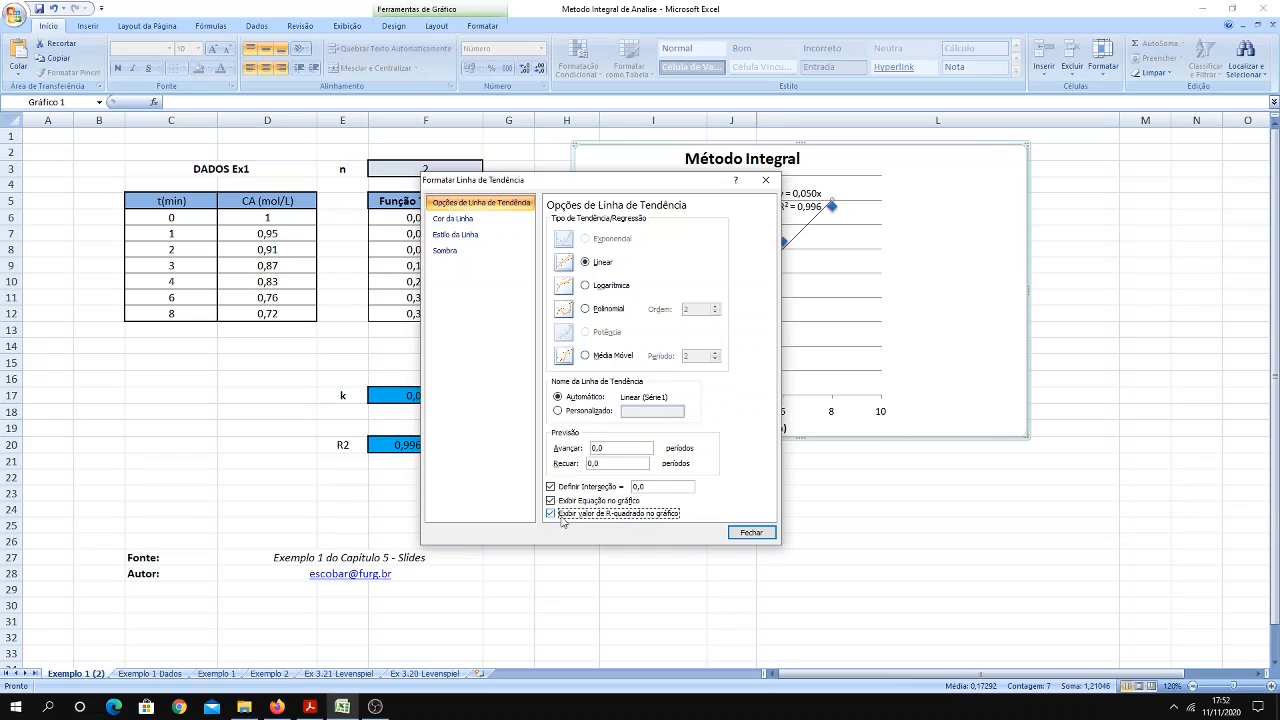
click(750, 533)
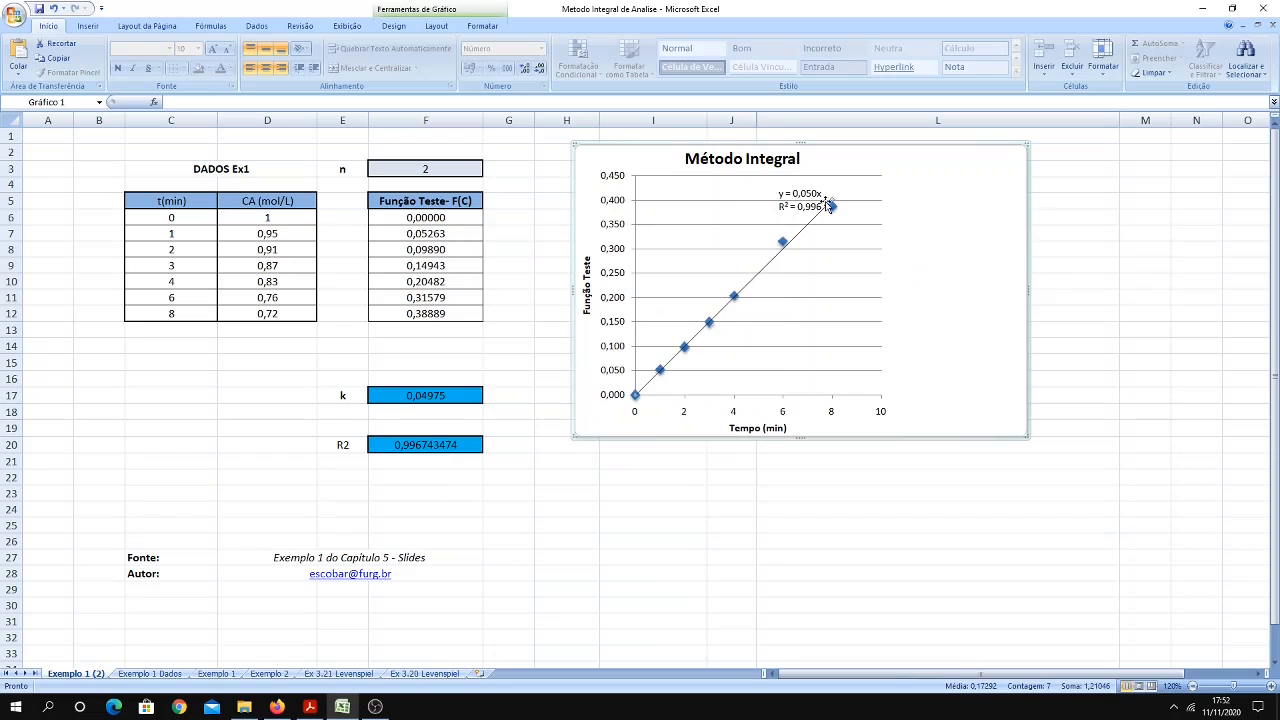
drag(814, 196, 963, 191)
click(920, 309)
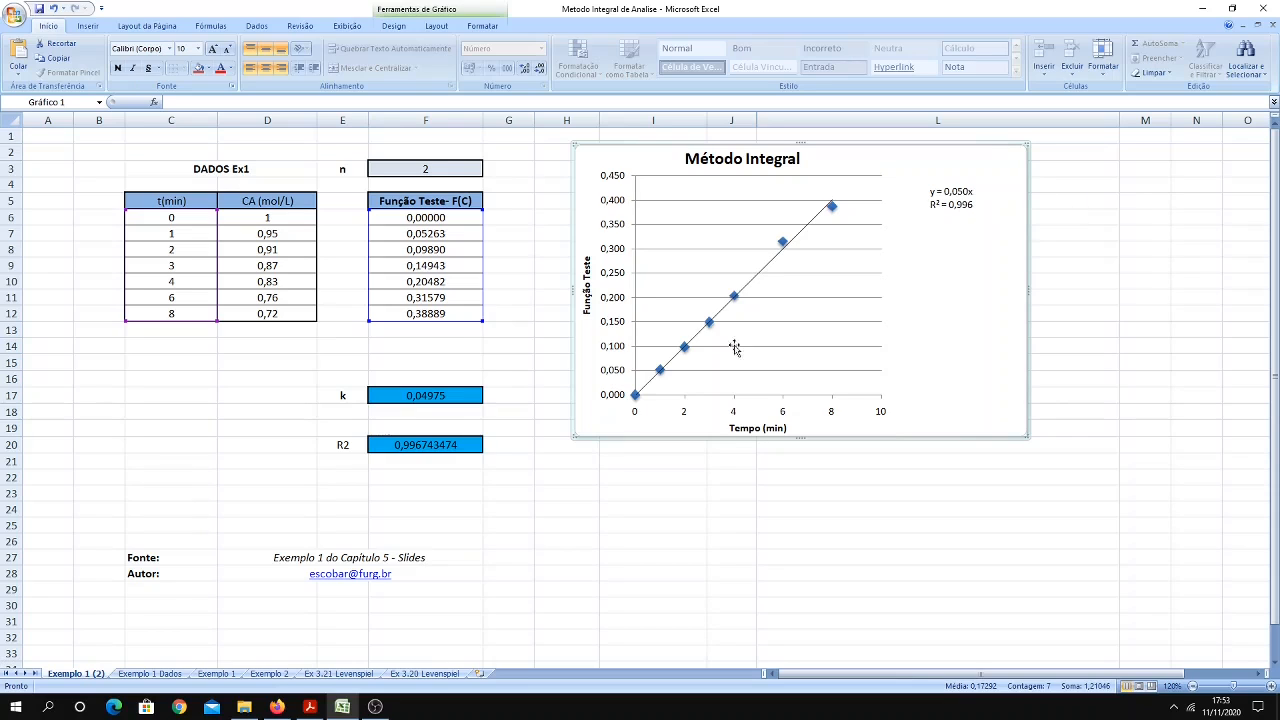
- Inspect the INCLINAÇÃO formula for k in F17 and the RQUAD formula for R2 in F20
click(445, 395)
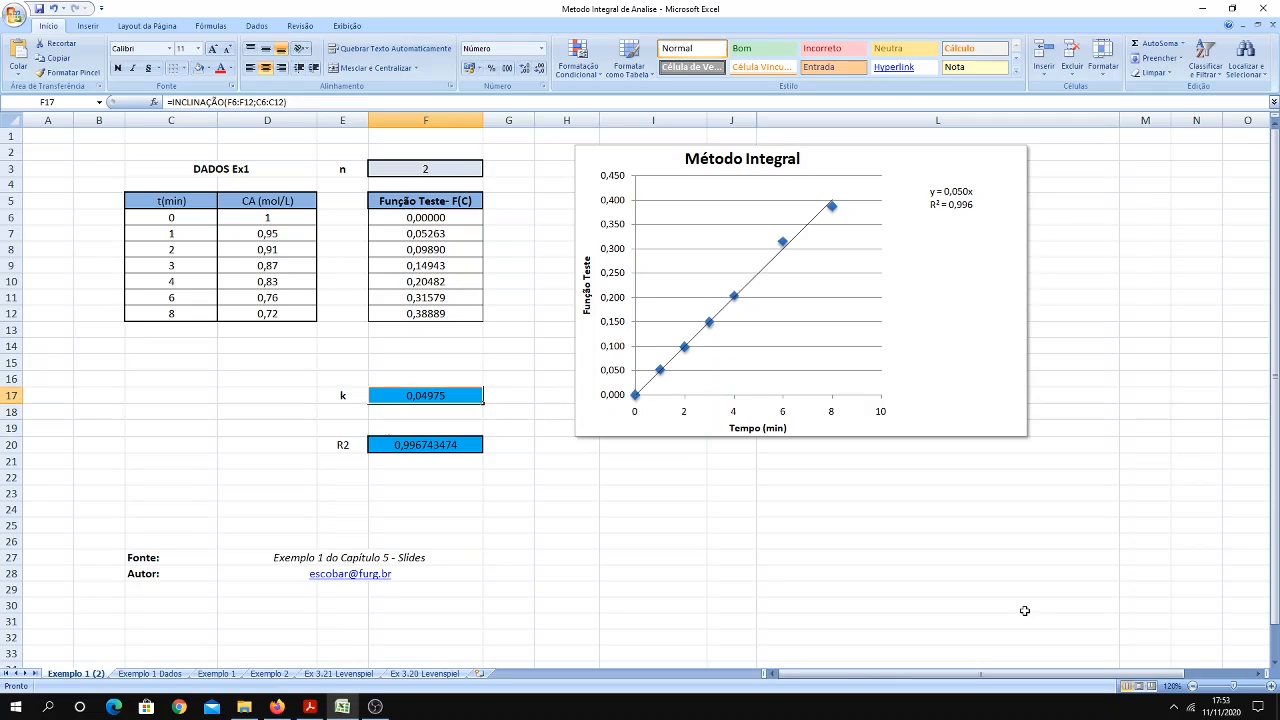
click(491, 521)
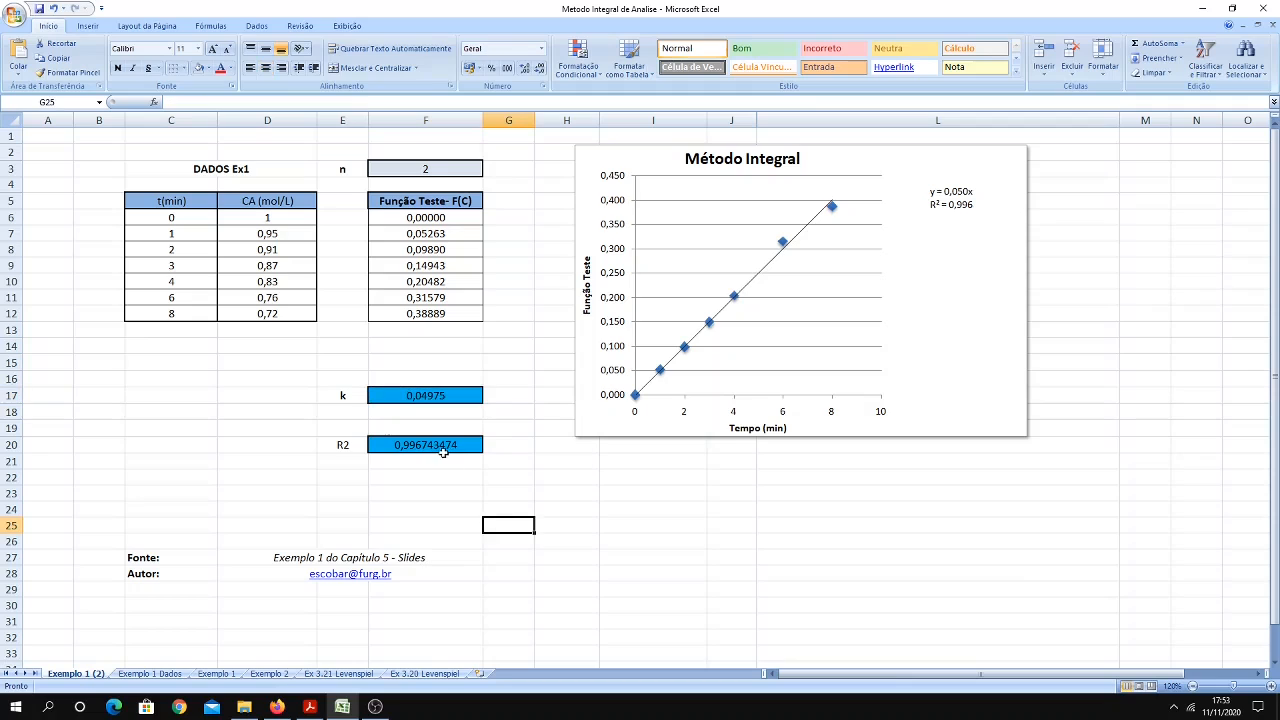
click(439, 445)
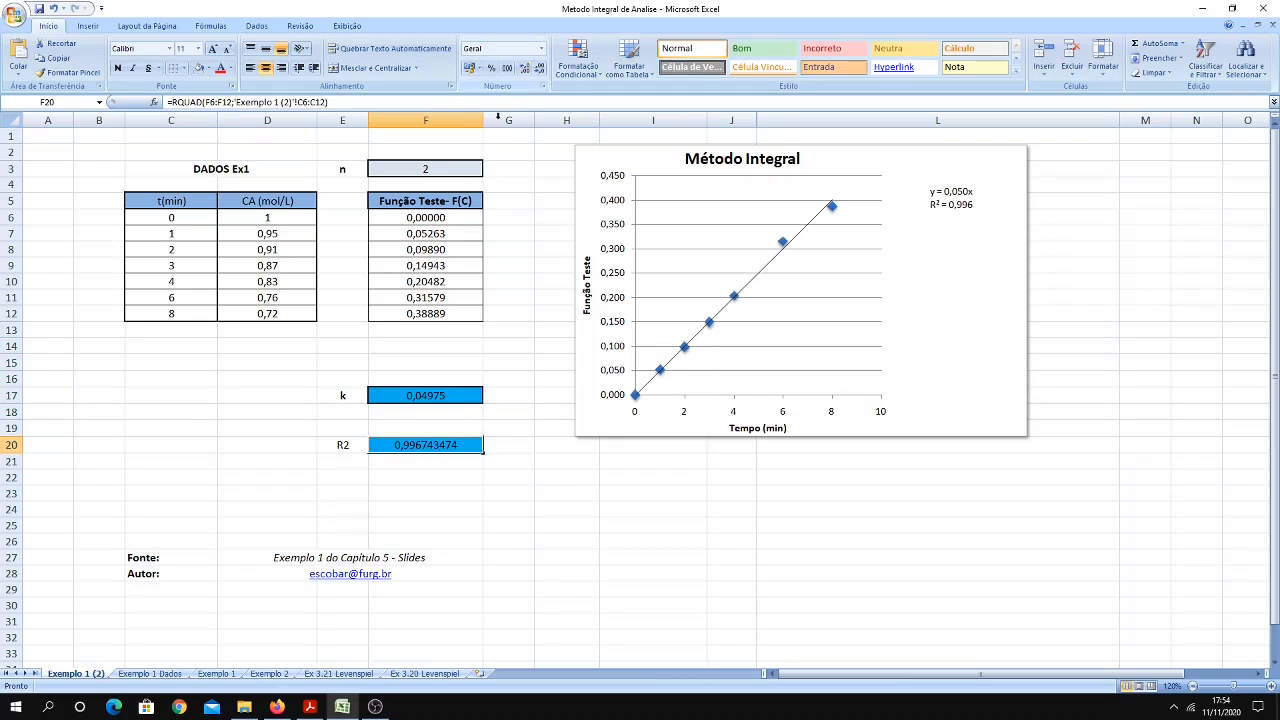
- Set the reaction order n in F3 to 1 to test a first-order fit
click(442, 171)
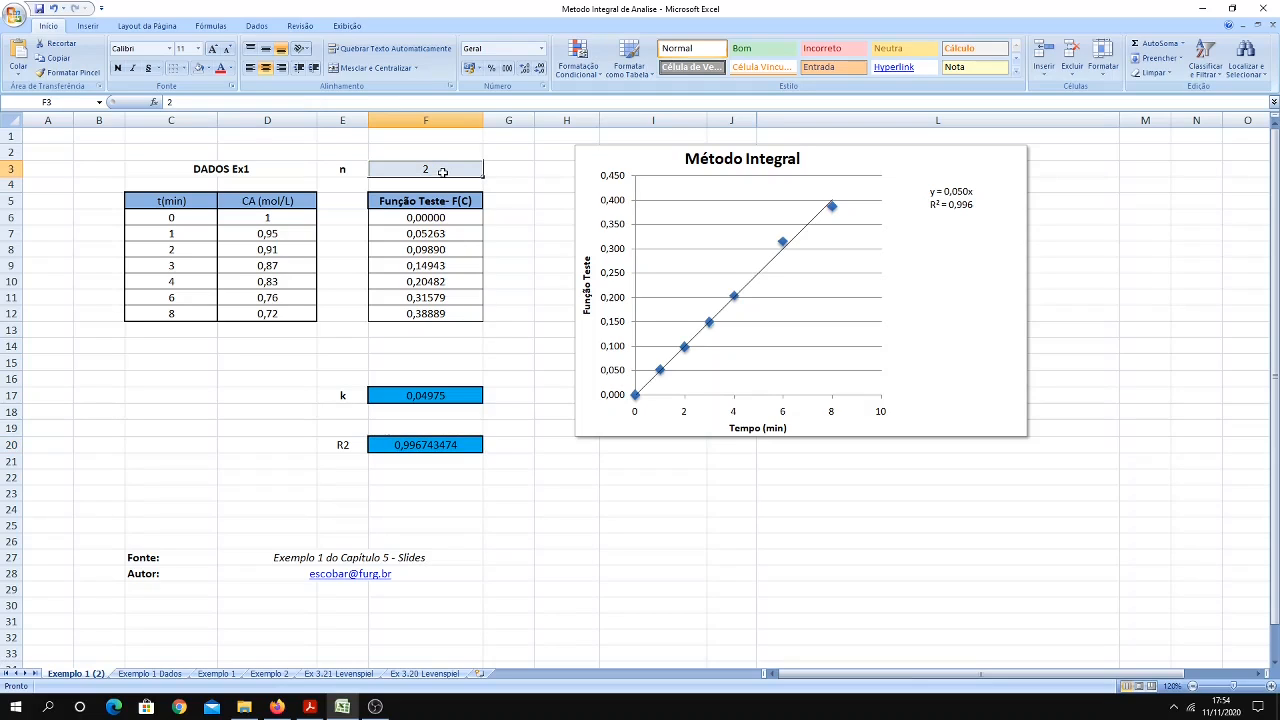
text(1)
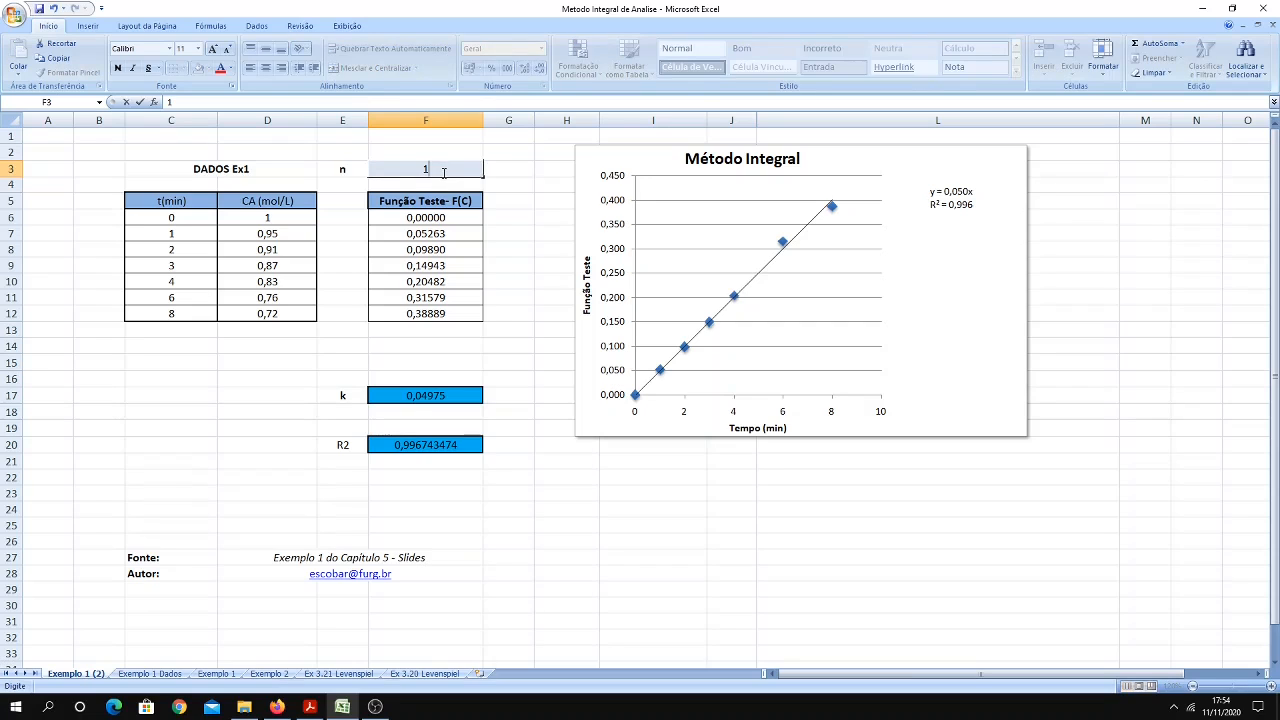
key(Return)
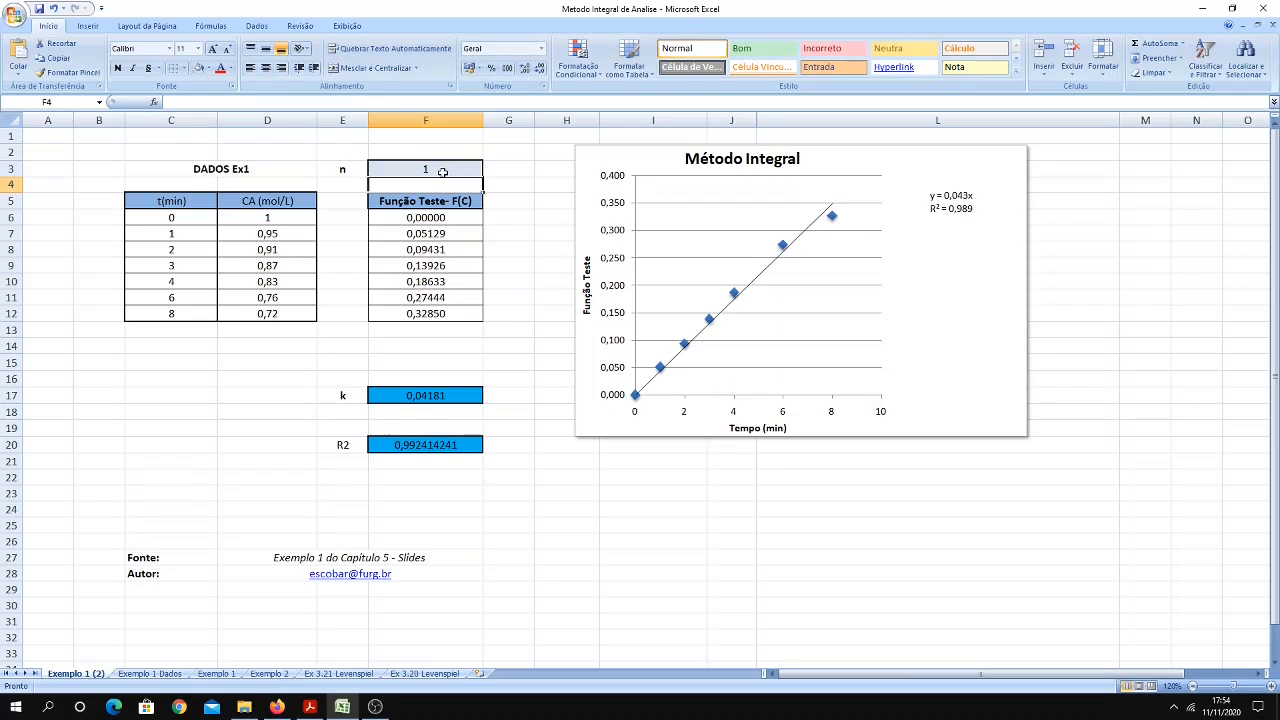
click(612, 506)
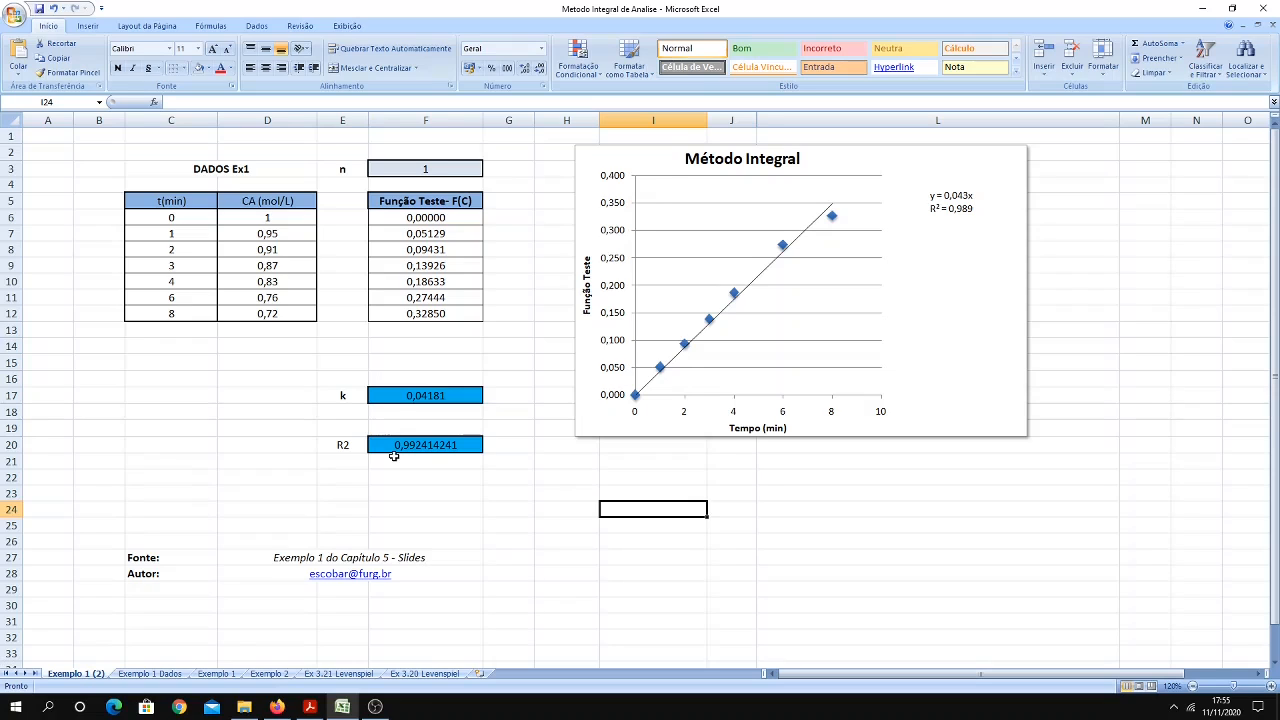
- Set the reaction order n in F3 to 2,5 to test that fit
click(443, 166)
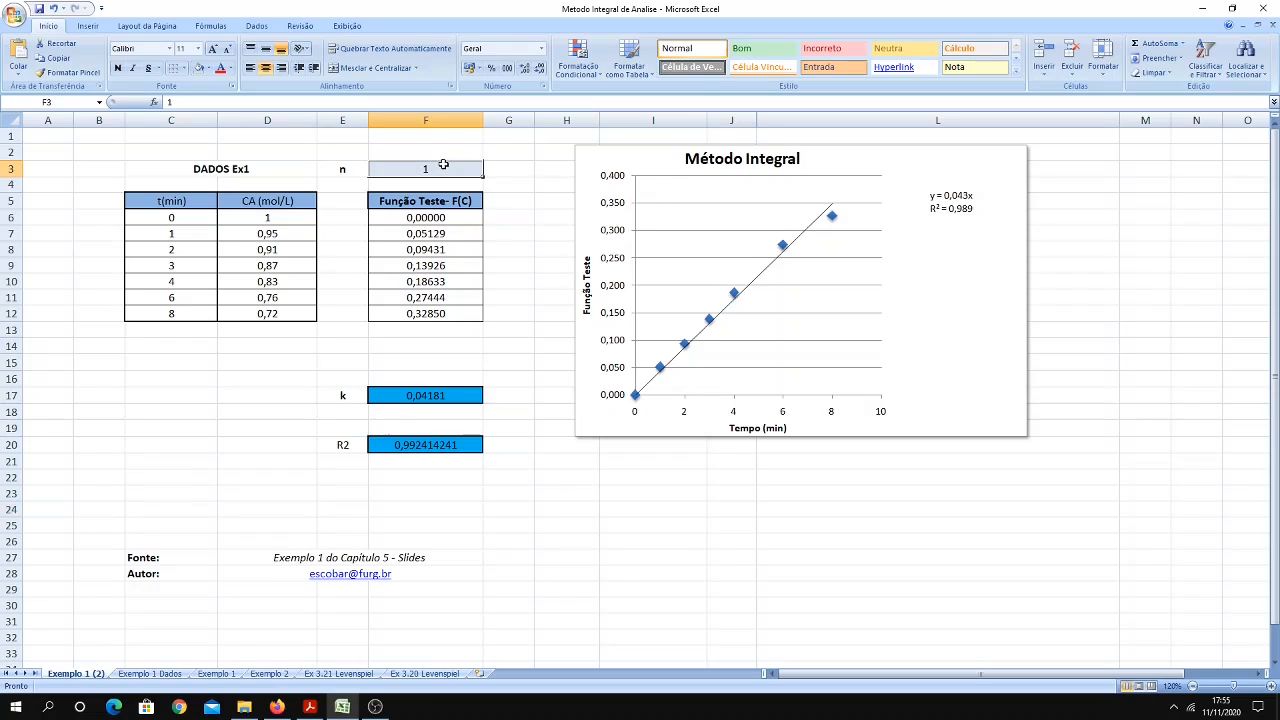
text(2,5)
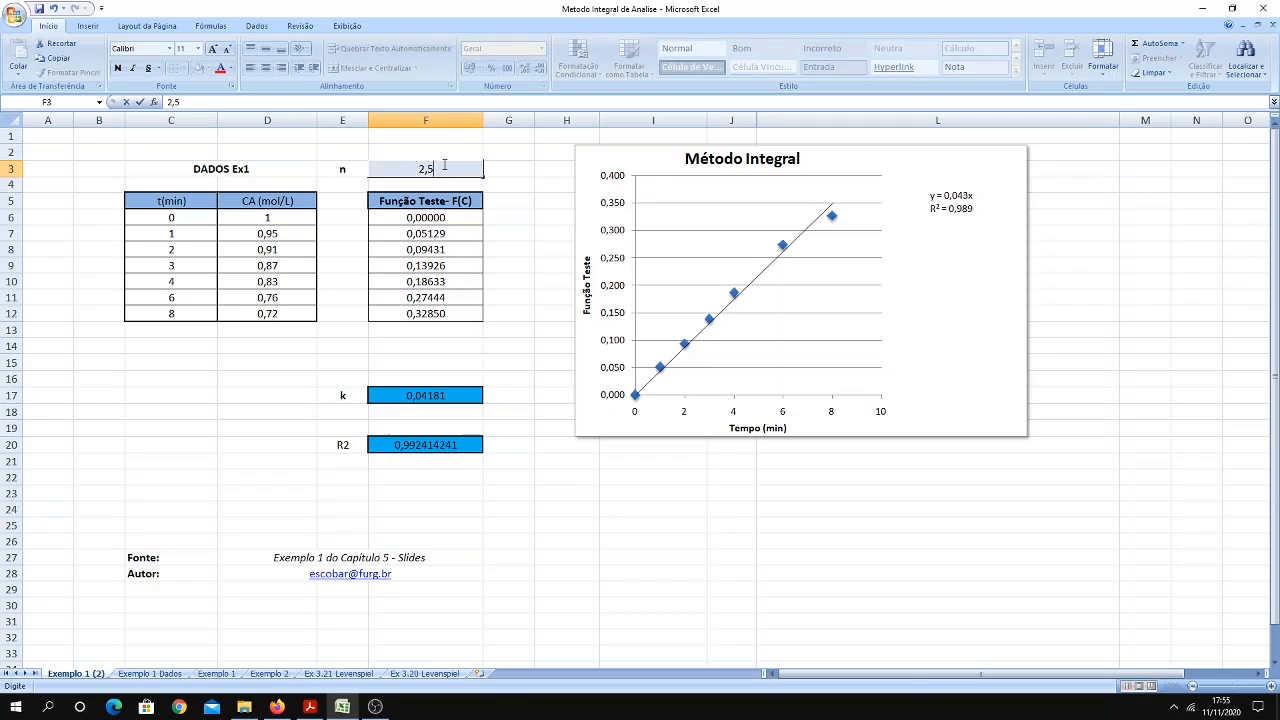
key(Return)
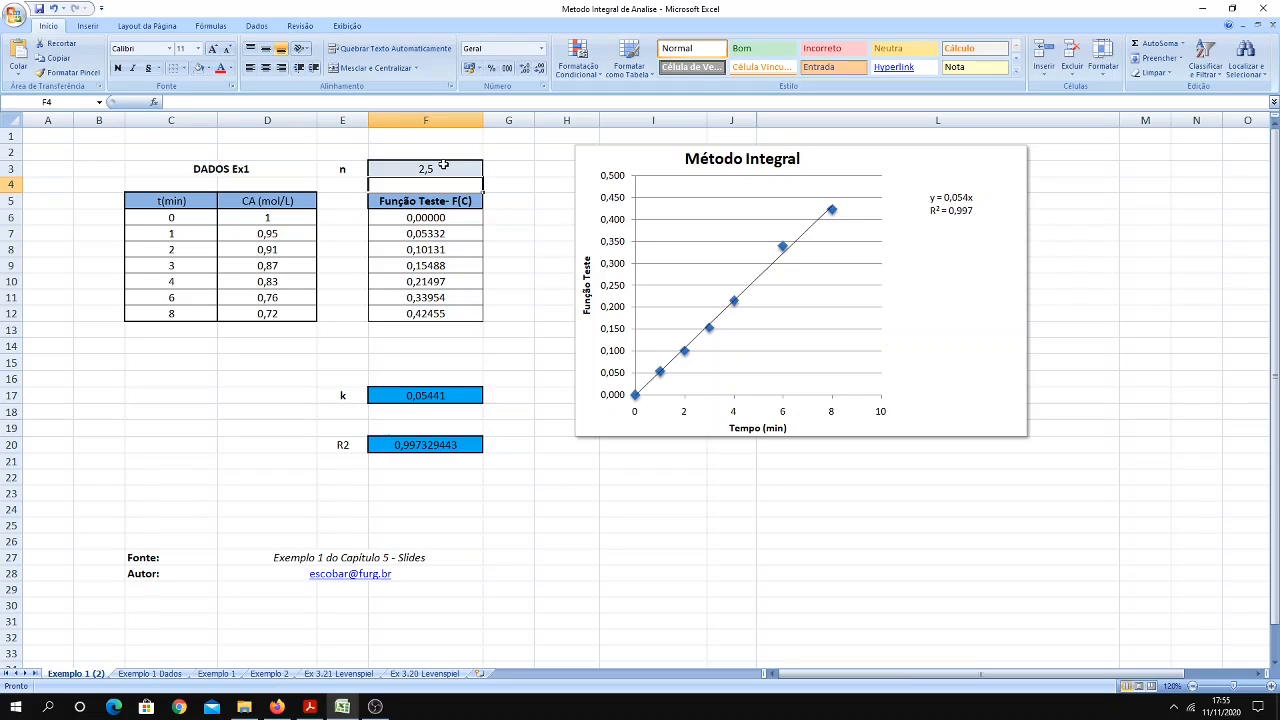
- Set the reaction order n in F3 to 3 and check the R2 cell F20
click(443, 166)
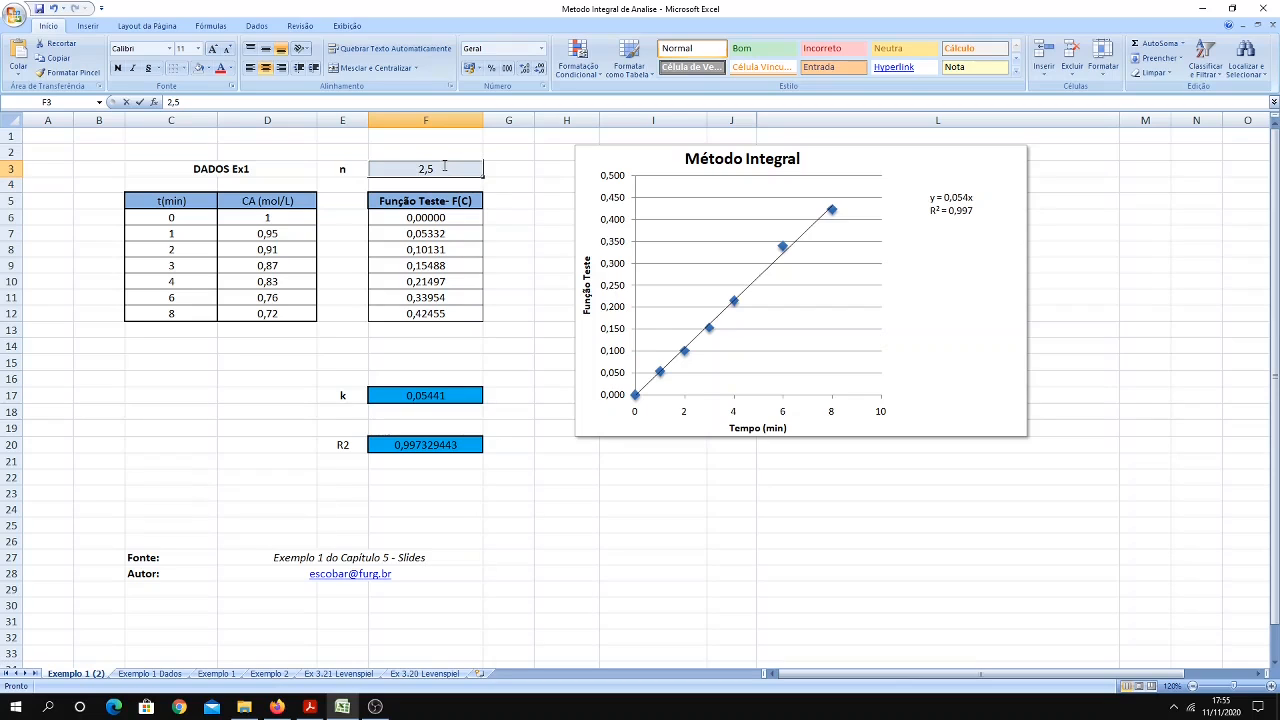
text(3)
key(Return)
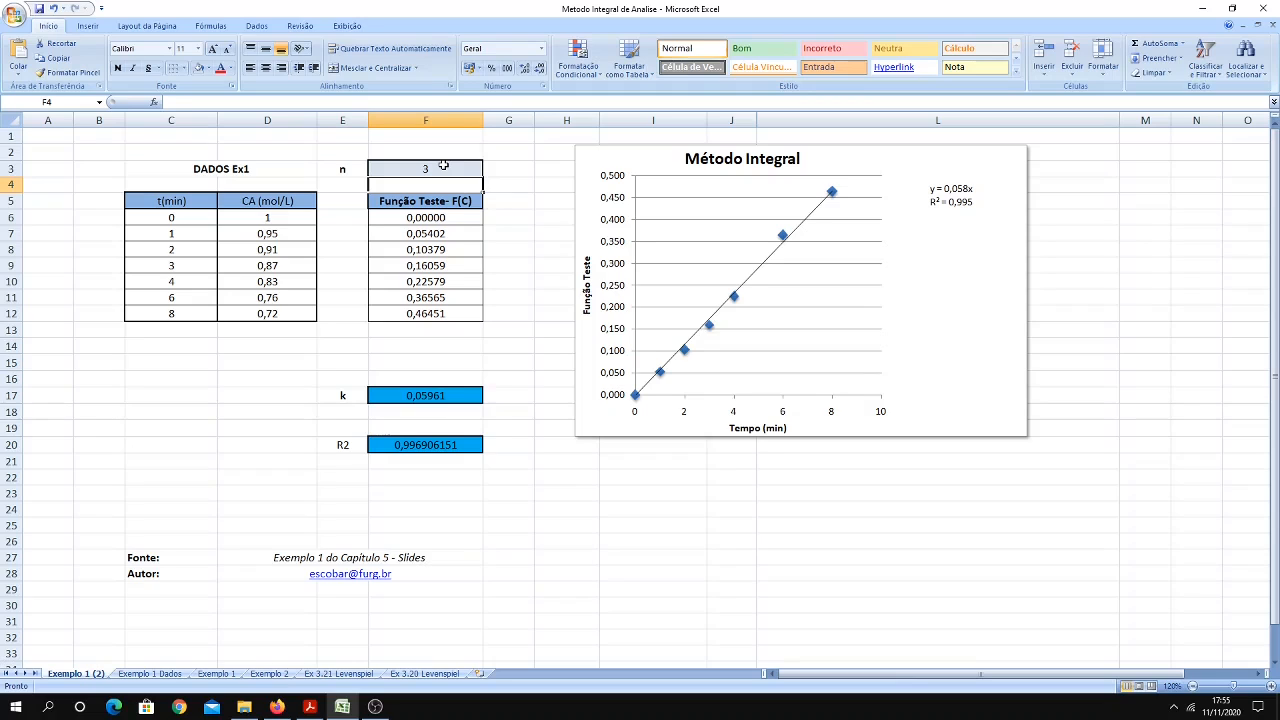
click(504, 382)
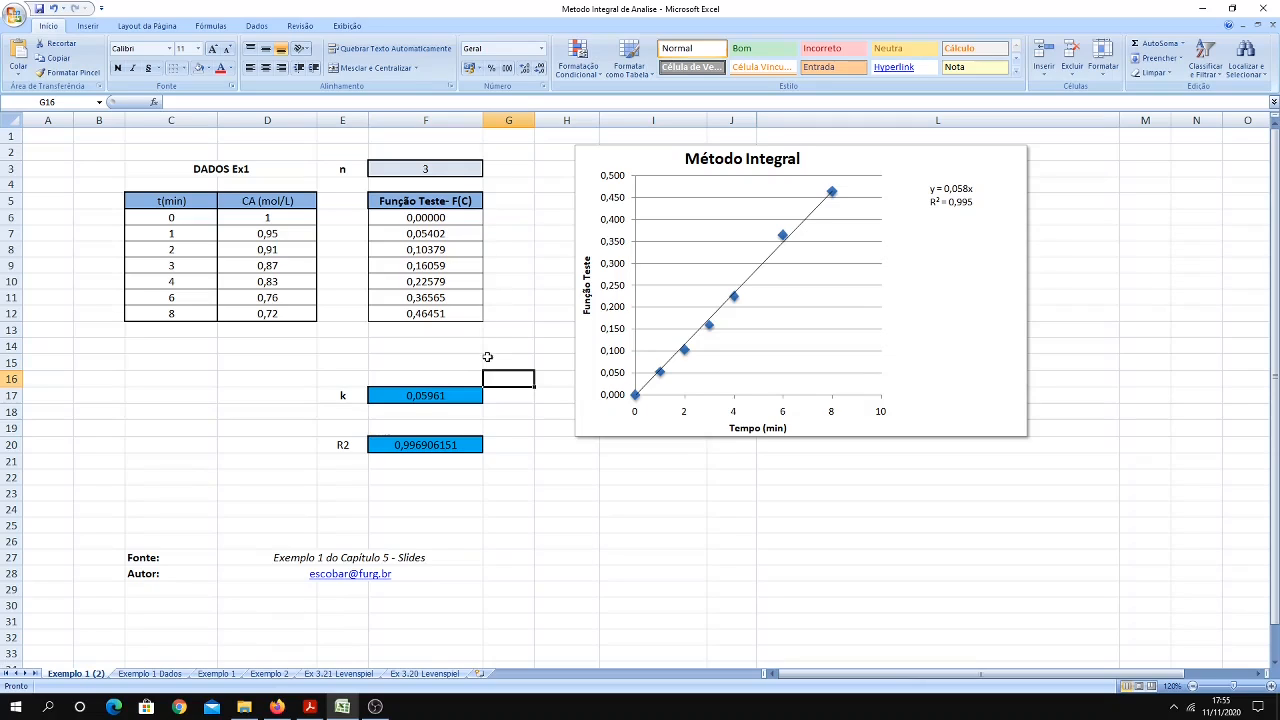
click(444, 444)
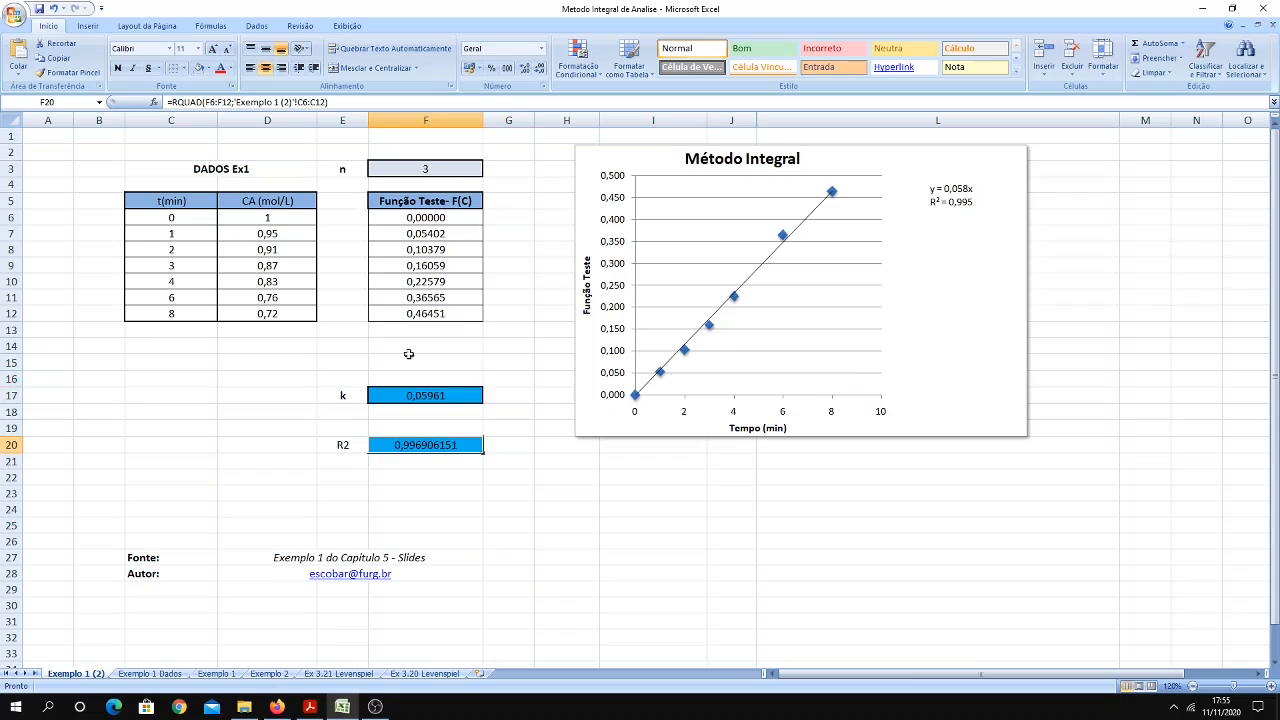
- Try Goal Seek to bring the R2 cell F20 to 1 by changing the reaction order n in F3
click(257, 27)
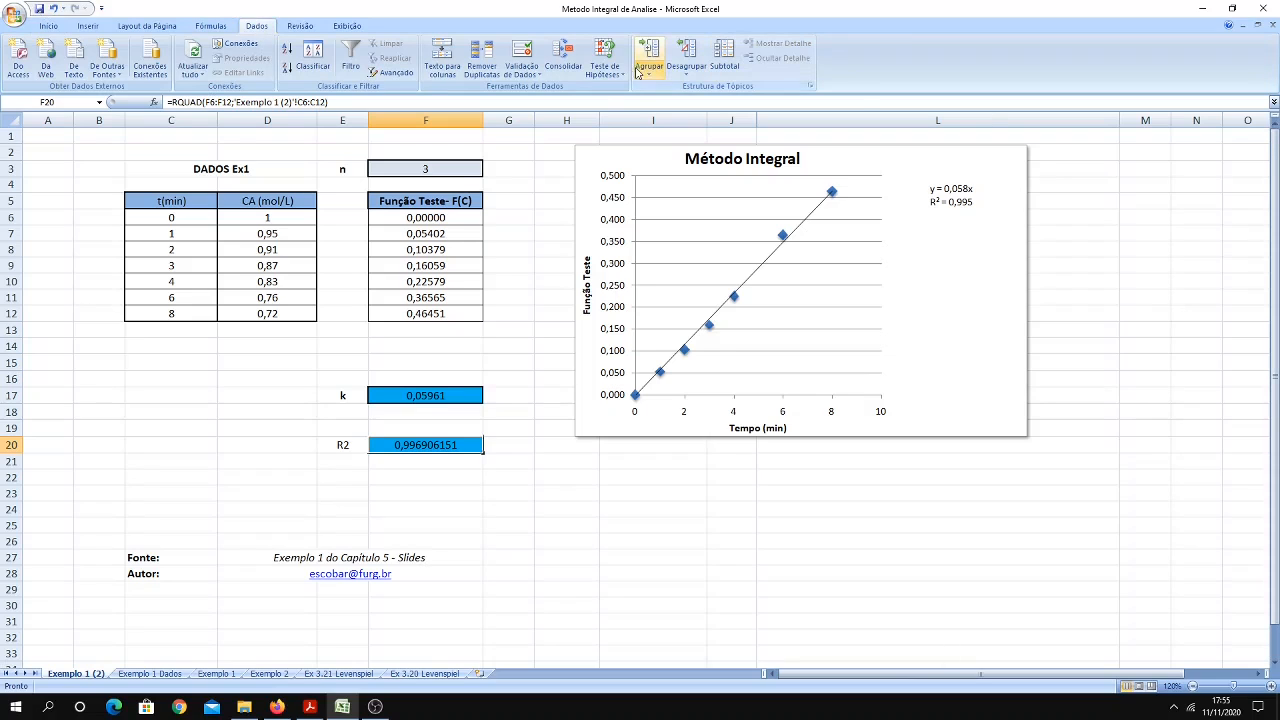
click(604, 66)
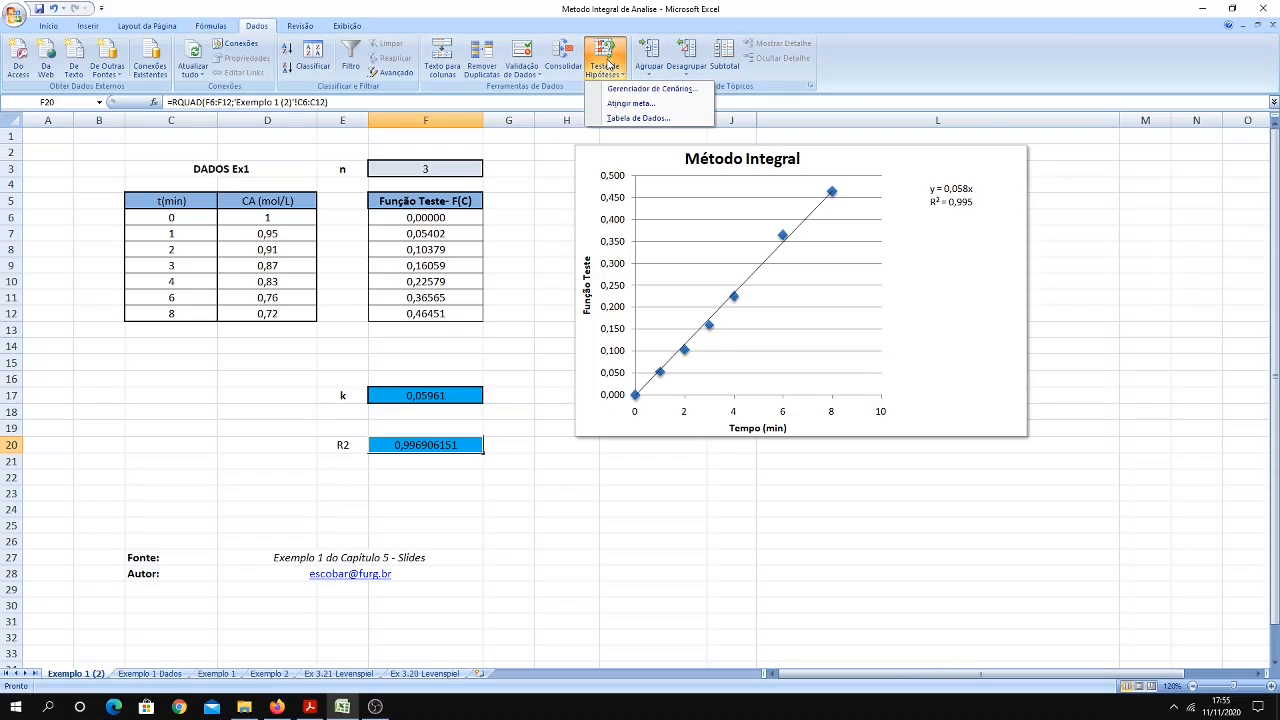
click(631, 103)
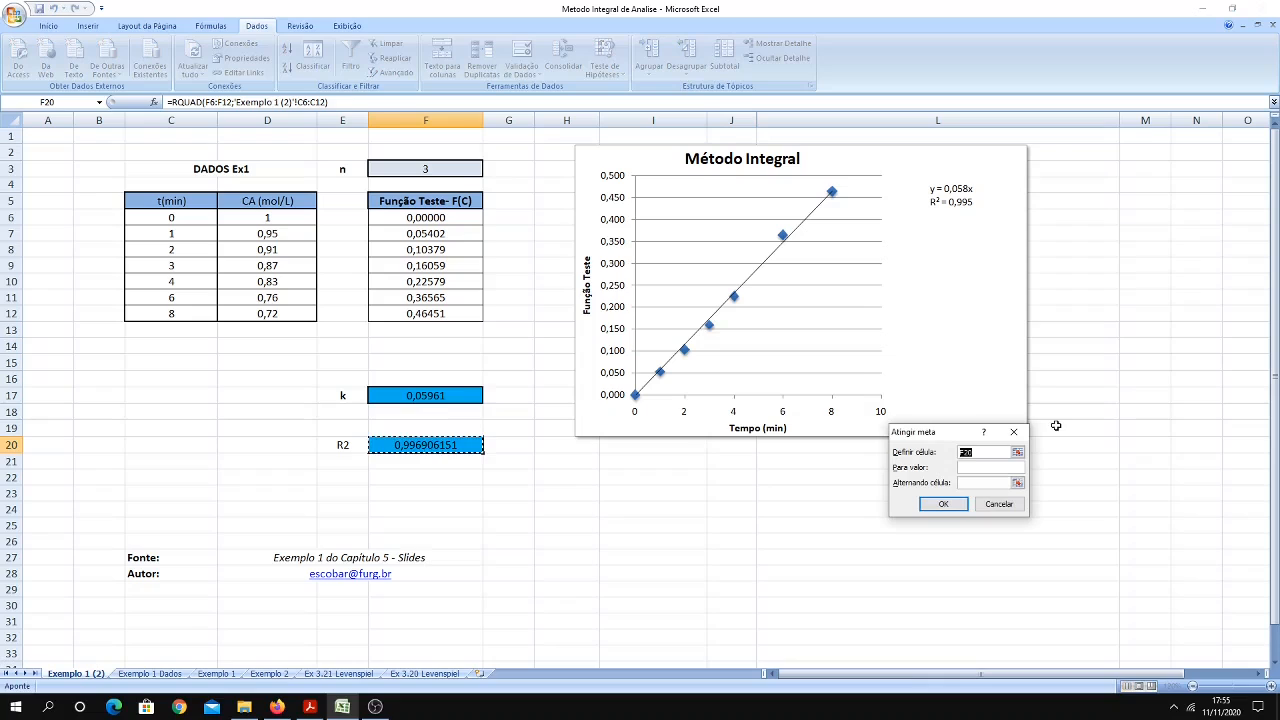
click(1003, 468)
text(1)
click(1017, 483)
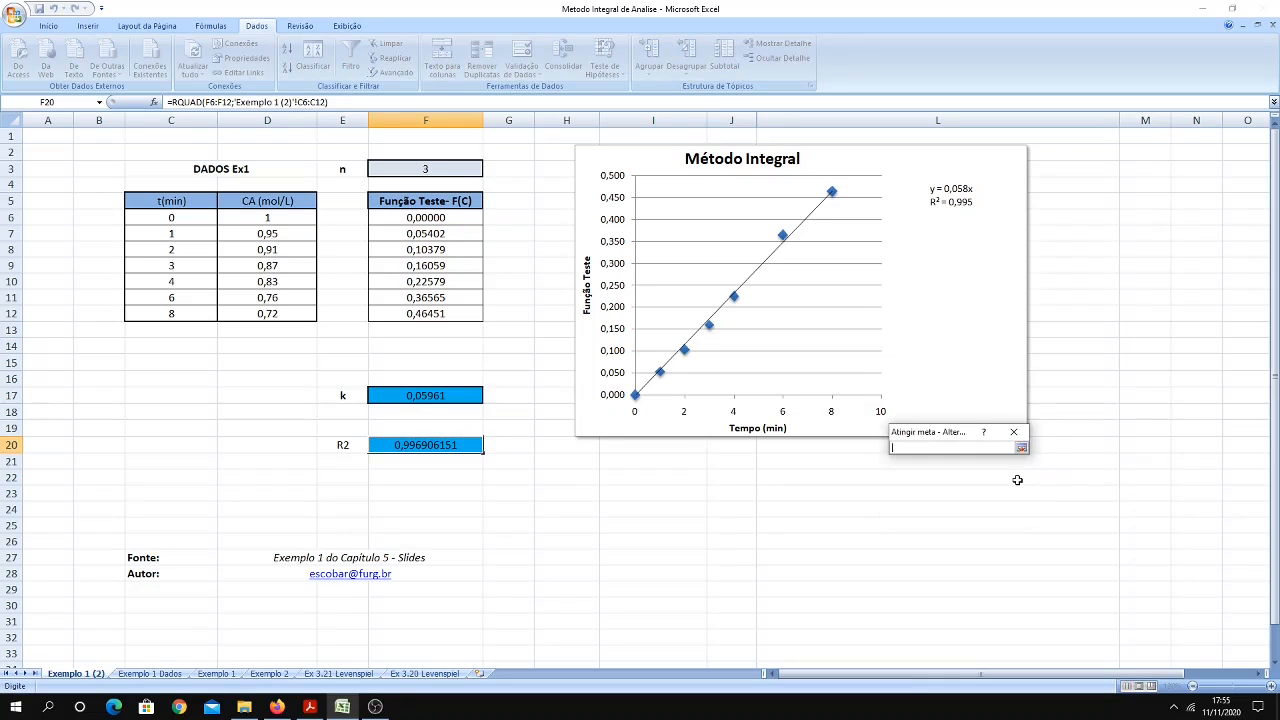
click(472, 169)
click(1021, 448)
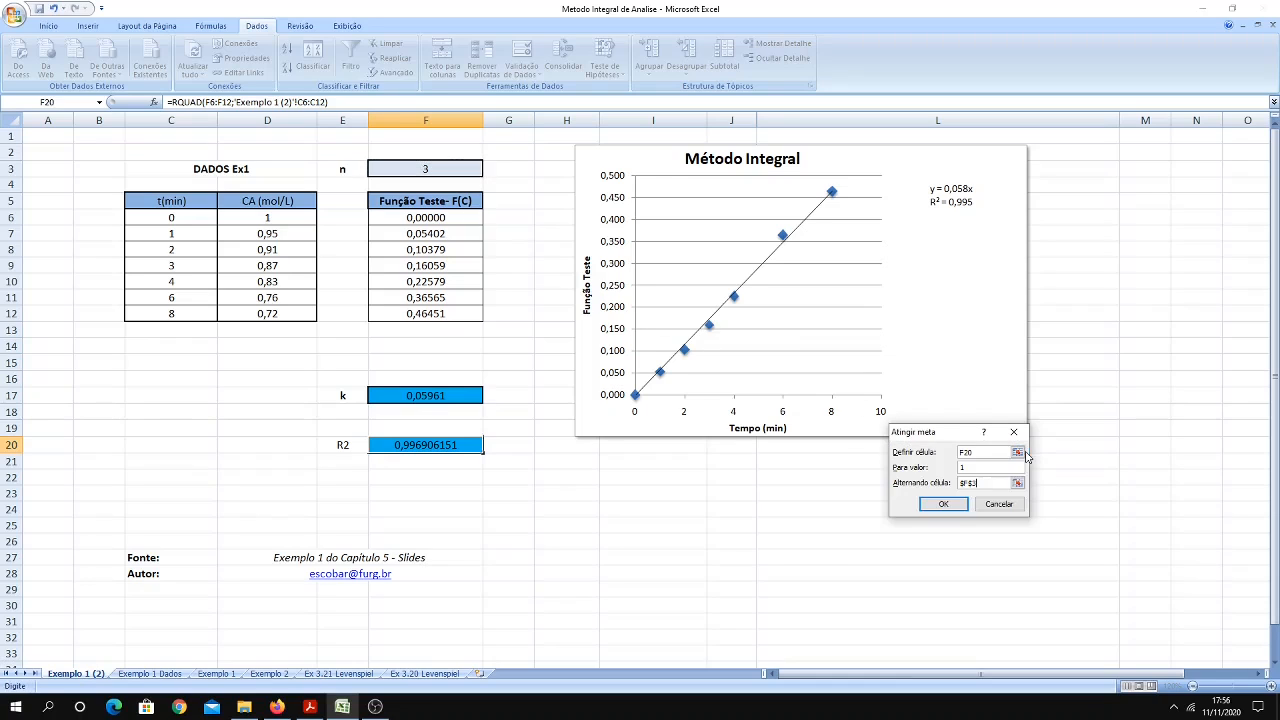
click(961, 510)
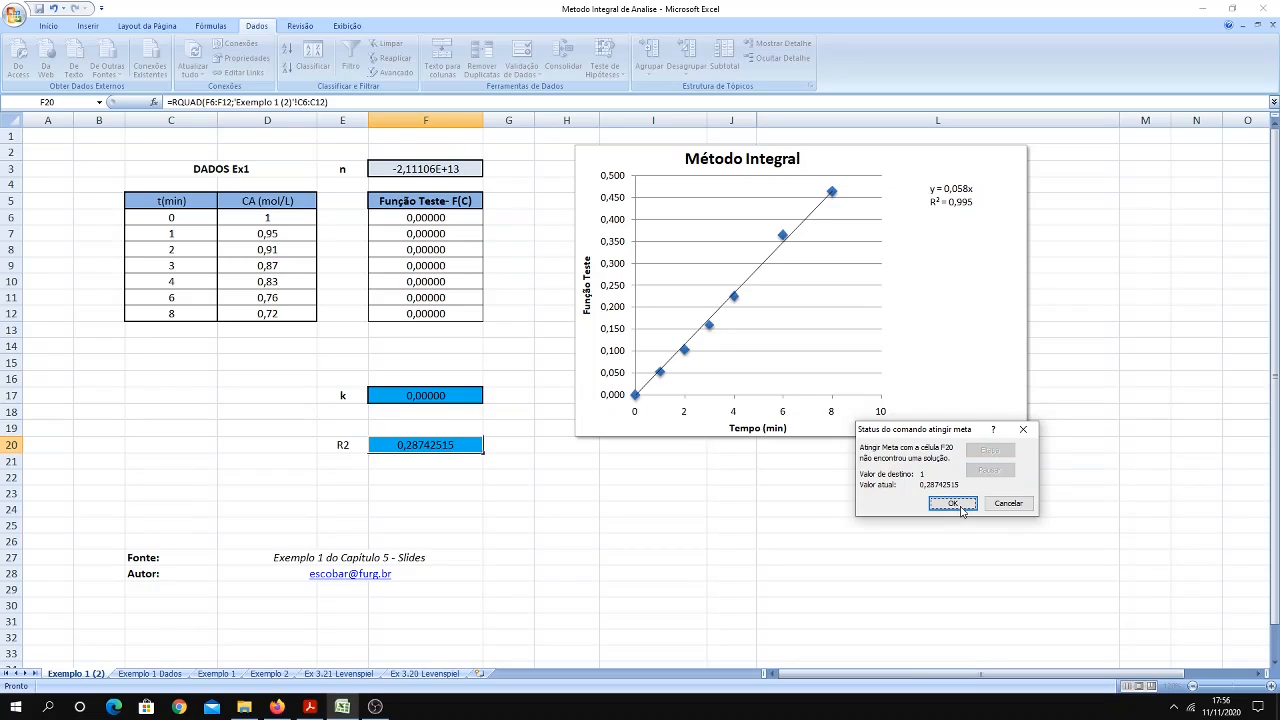
click(958, 506)
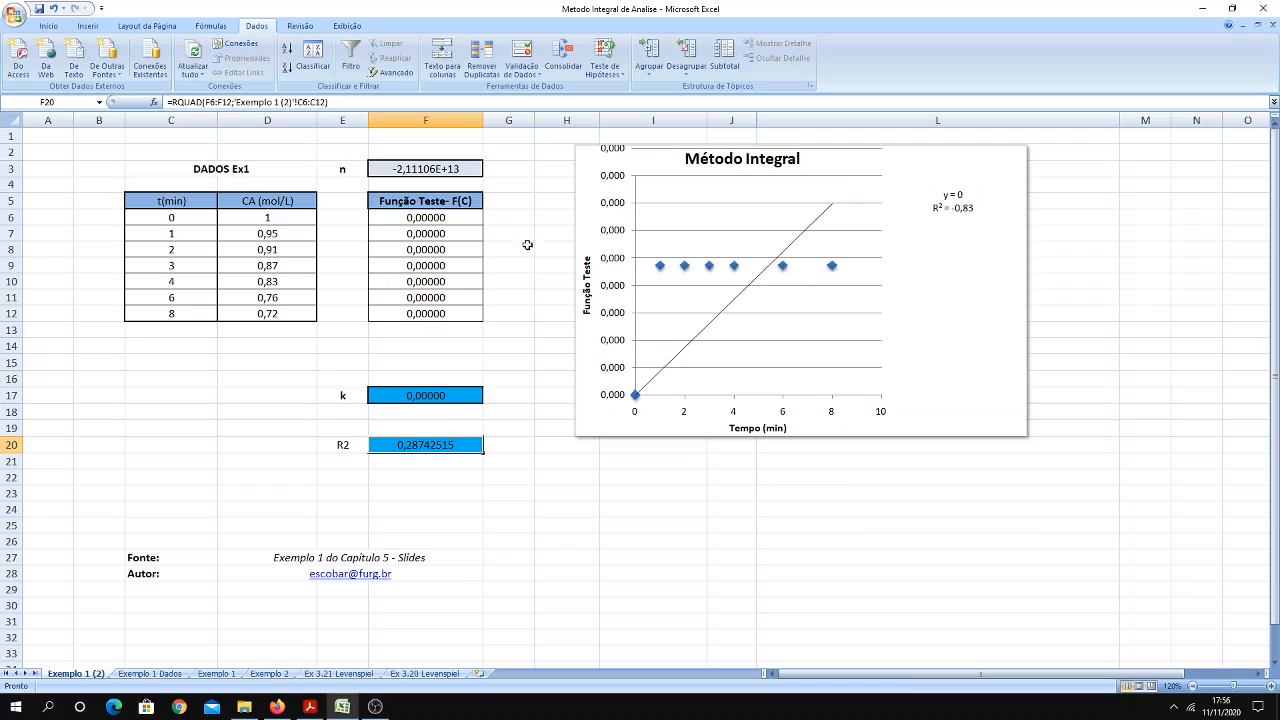
- Set the reaction order n in F3 to 2,5 as a closer starting estimate
click(441, 166)
text(2,5)
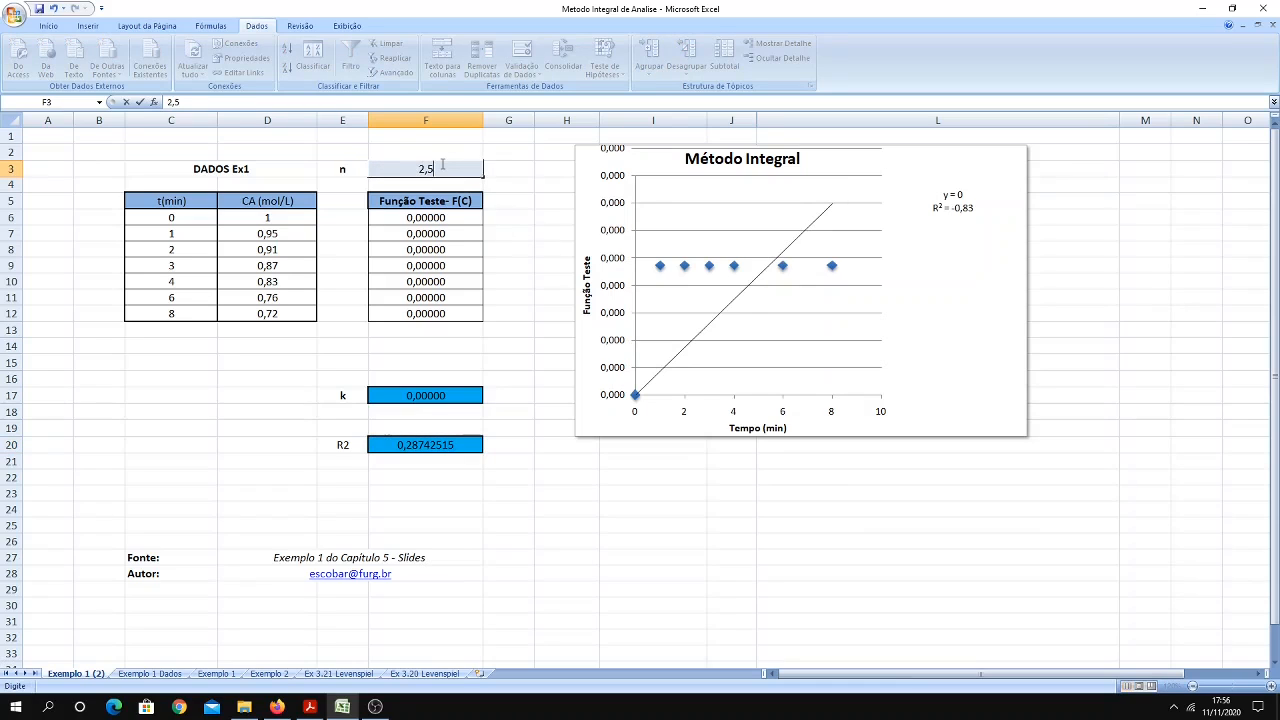
key(Return)
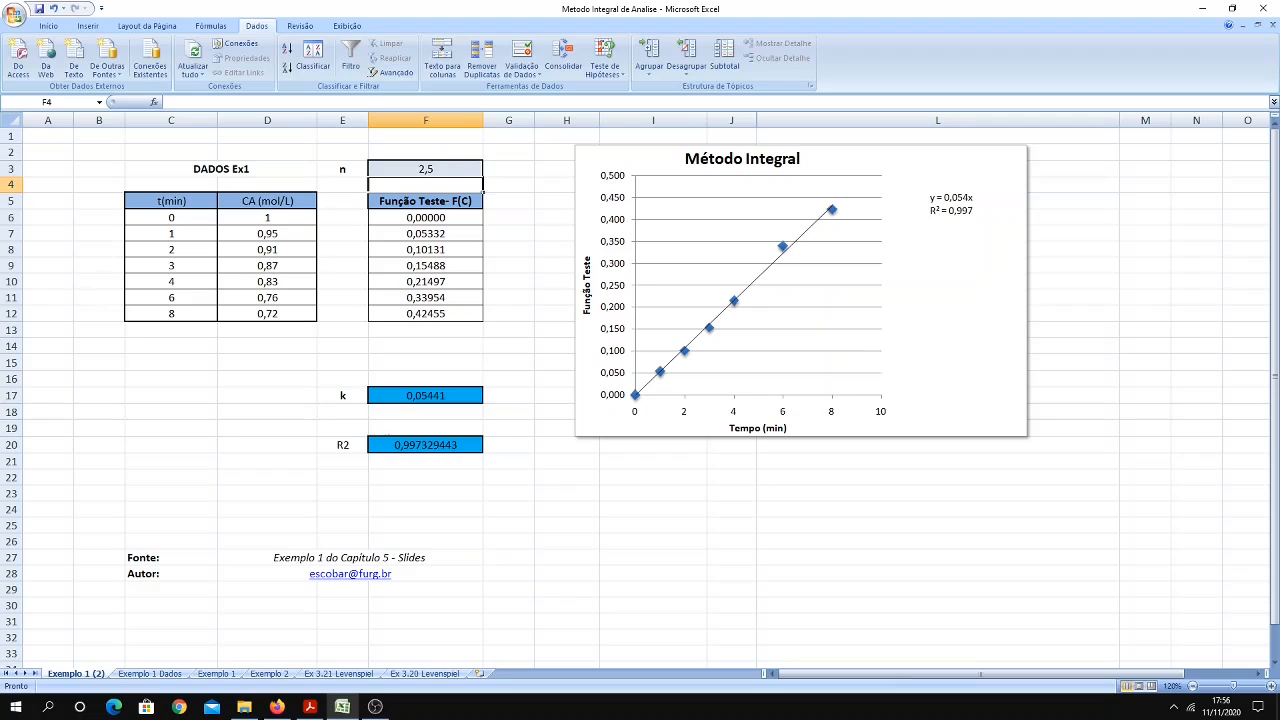
- Rerun Goal Seek on the R2 cell F20 with target value 1, varying n in F3, and keep the value reached
click(400, 444)
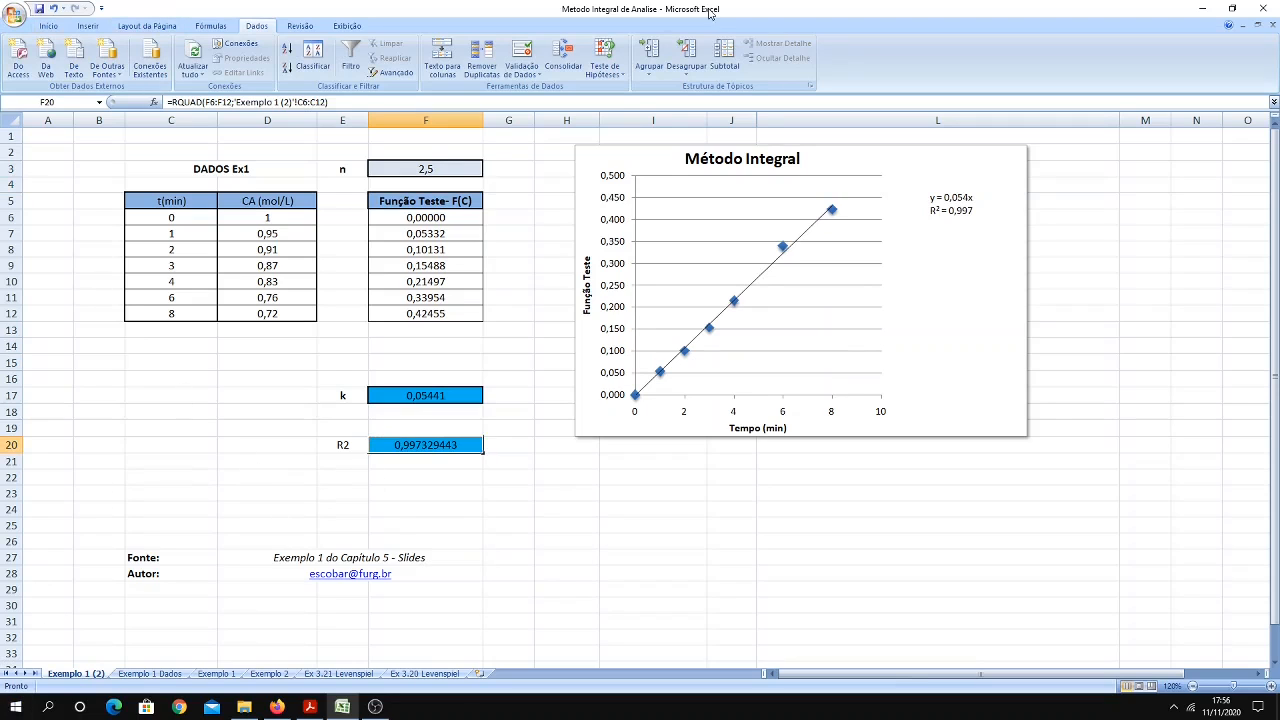
click(604, 72)
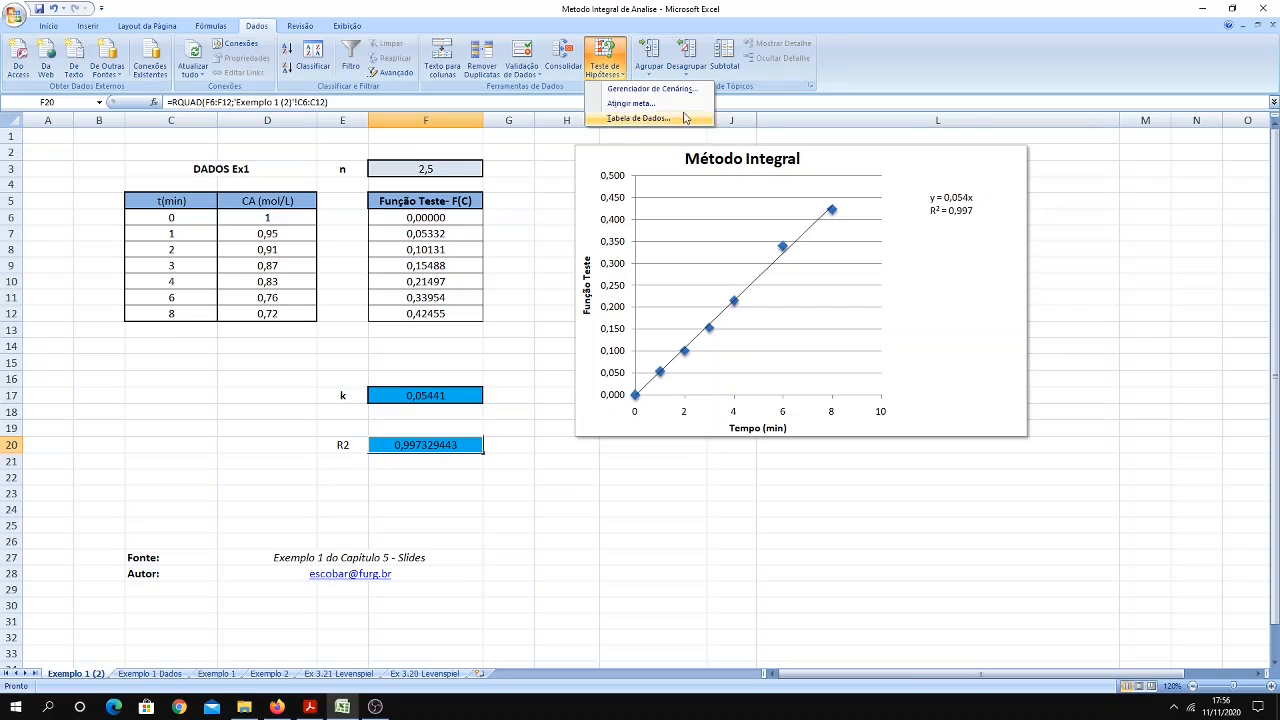
click(630, 103)
click(980, 466)
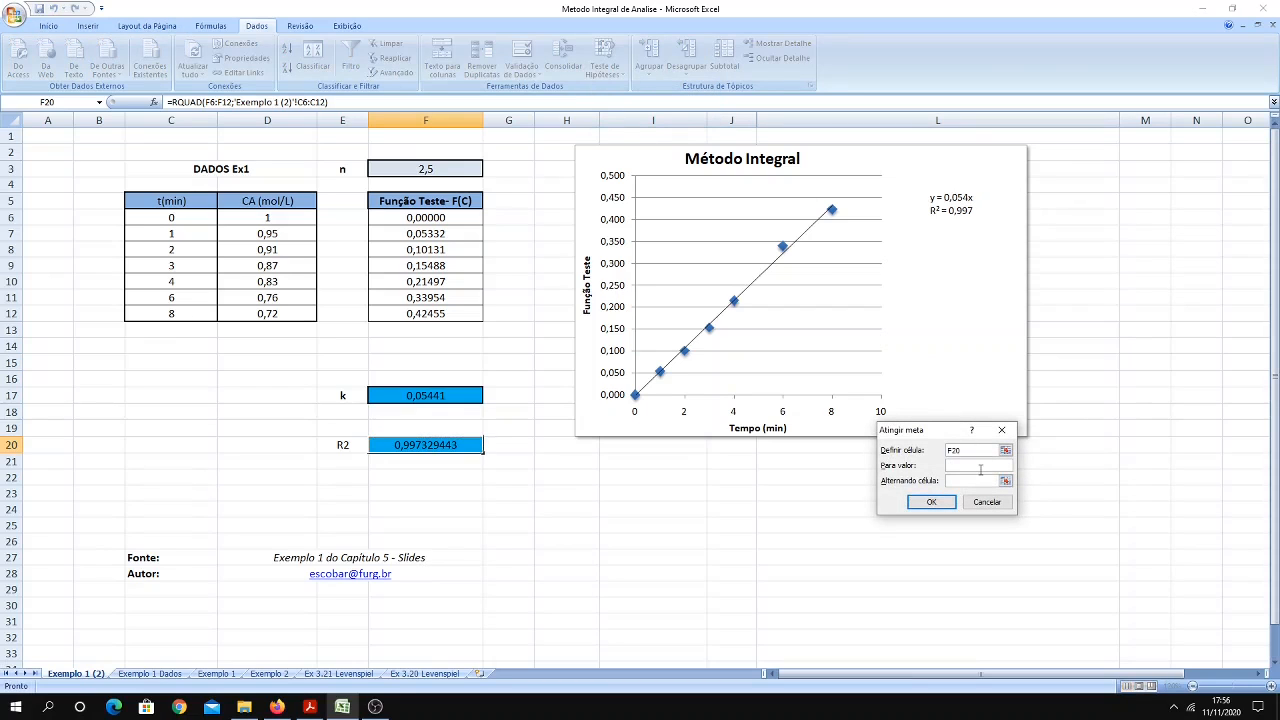
text(1)
click(1006, 481)
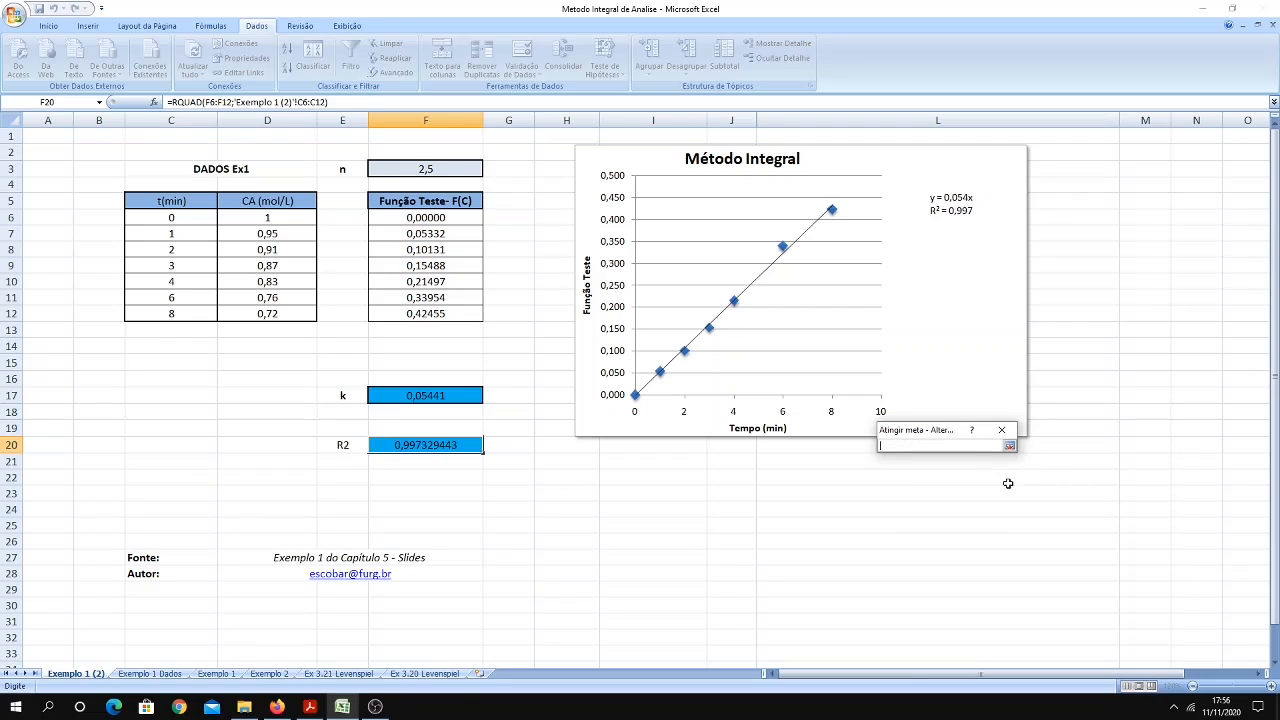
click(432, 167)
click(1009, 446)
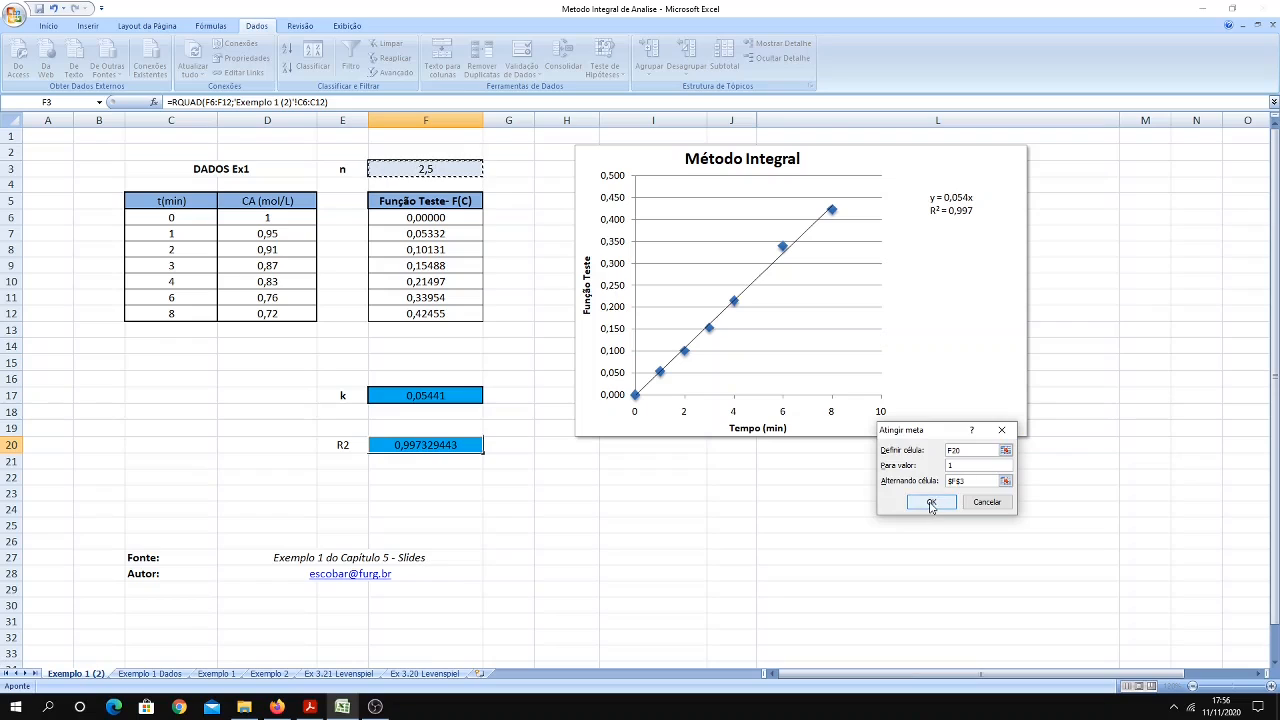
click(930, 503)
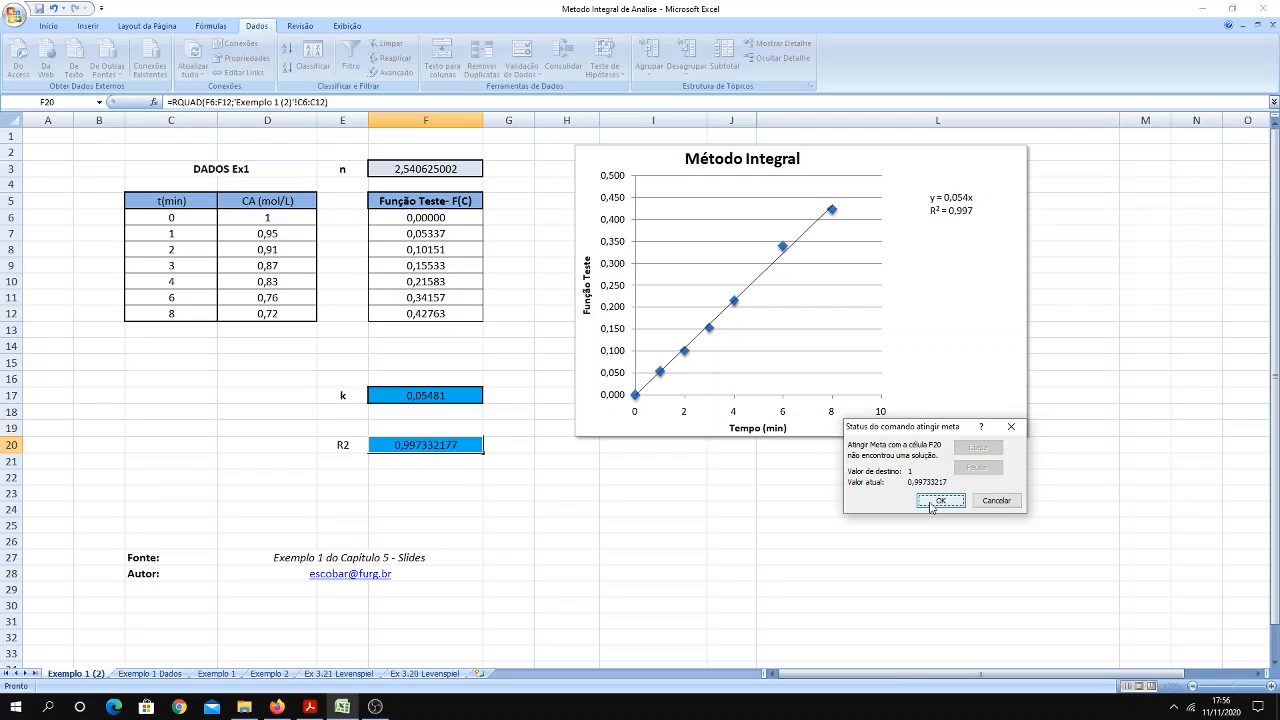
click(930, 502)
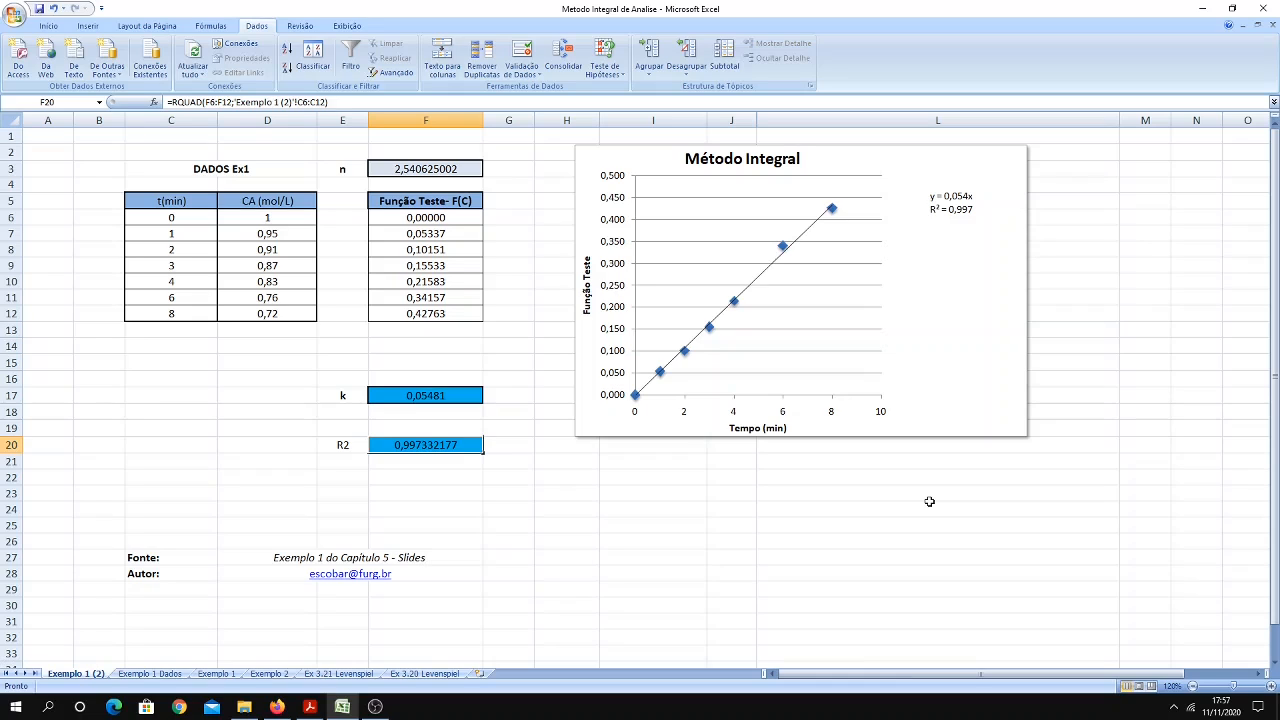
- Set the reaction order n in F3 to 2,55
click(422, 171)
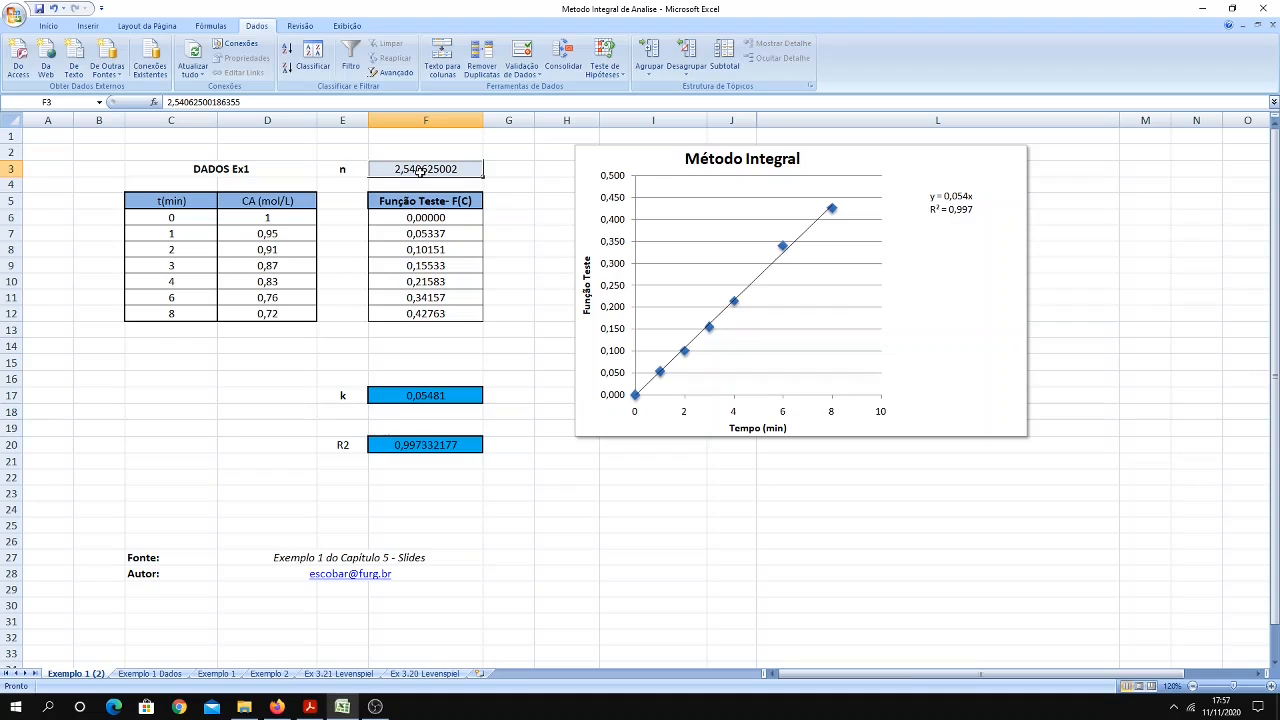
key(BackSpace)
text(2,5)
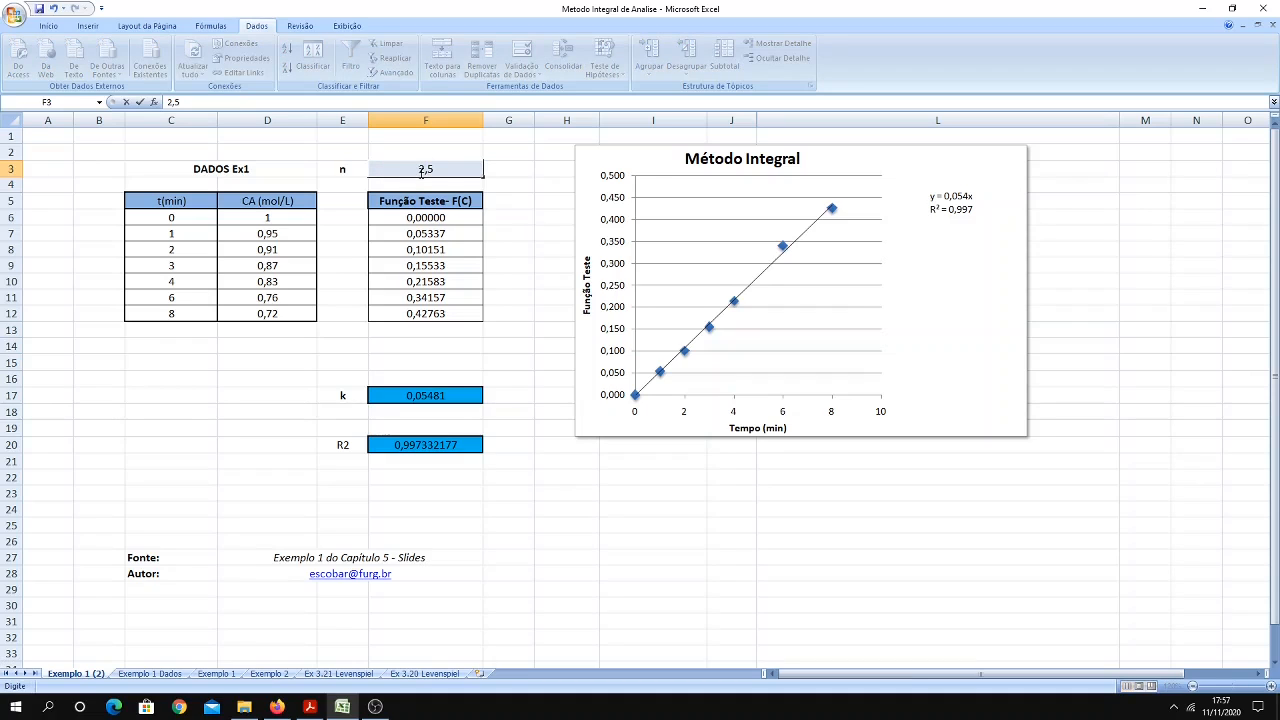
text(5)
key(Return)
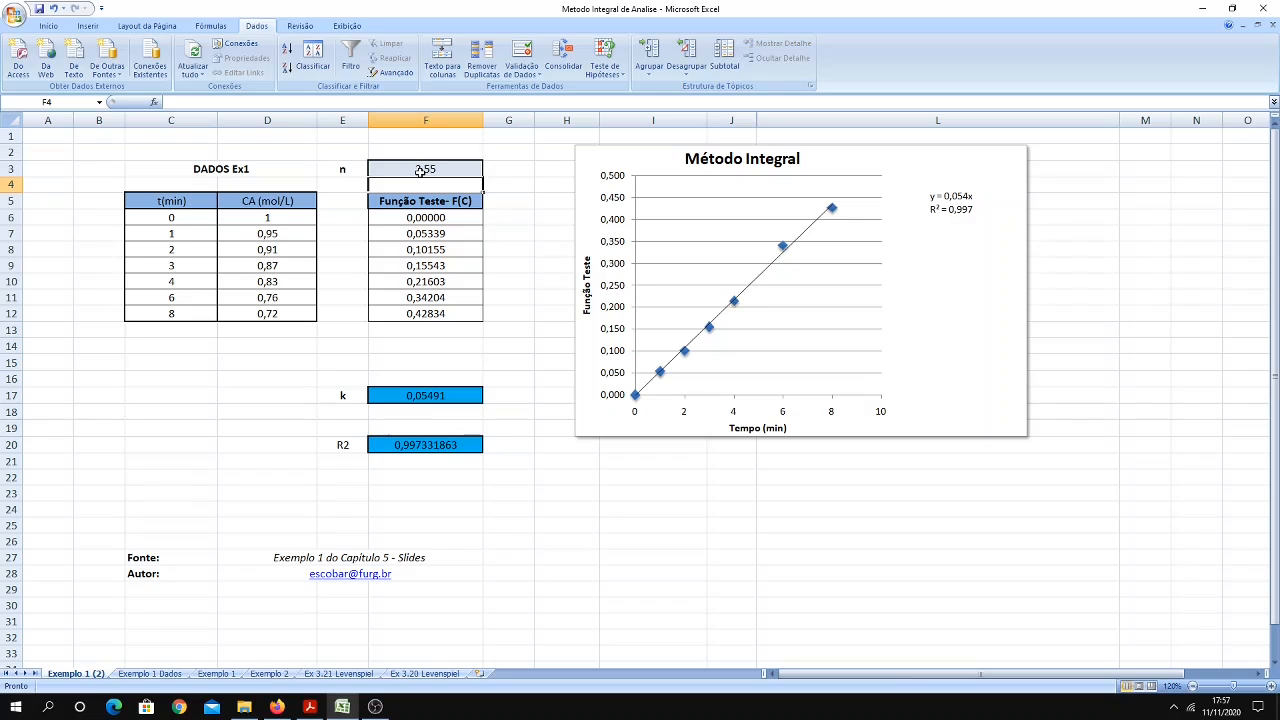
- Look through the Exemplo 2, Ex 3.21 Levenspiel and Ex 3.20 Levenspiel sheets, ending back on Exemplo 1 (2)
click(259, 674)
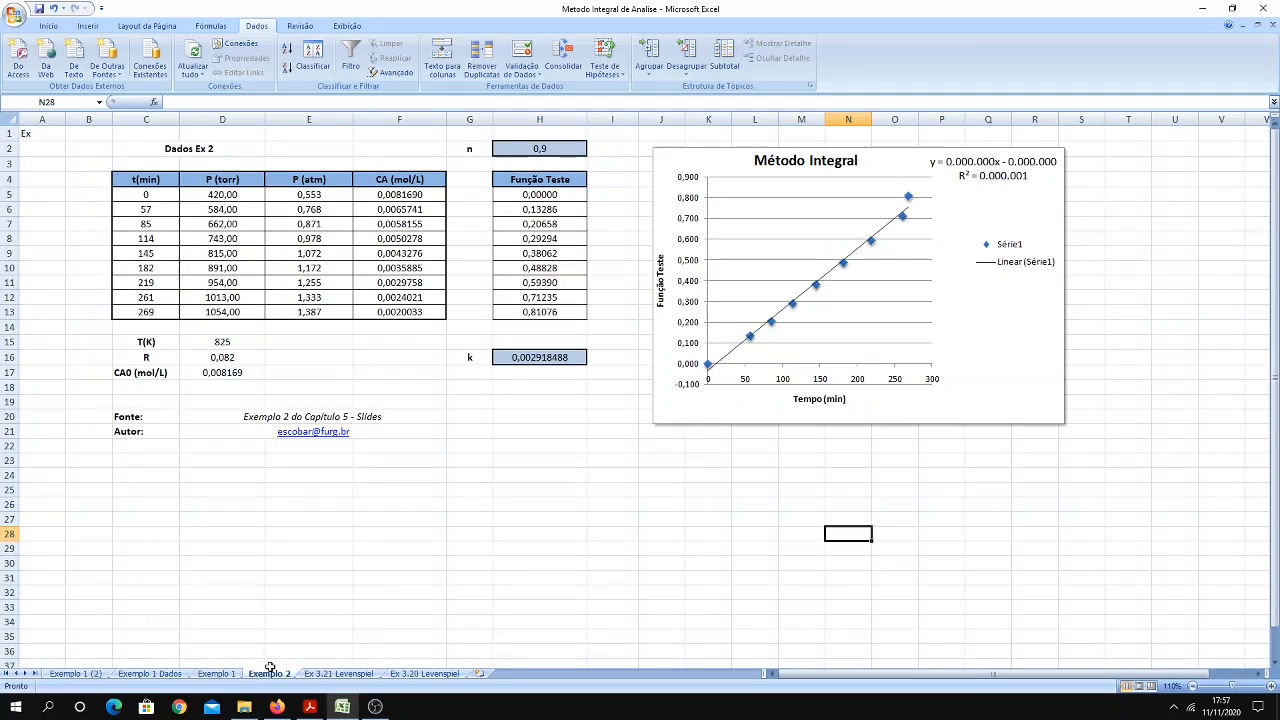
click(318, 675)
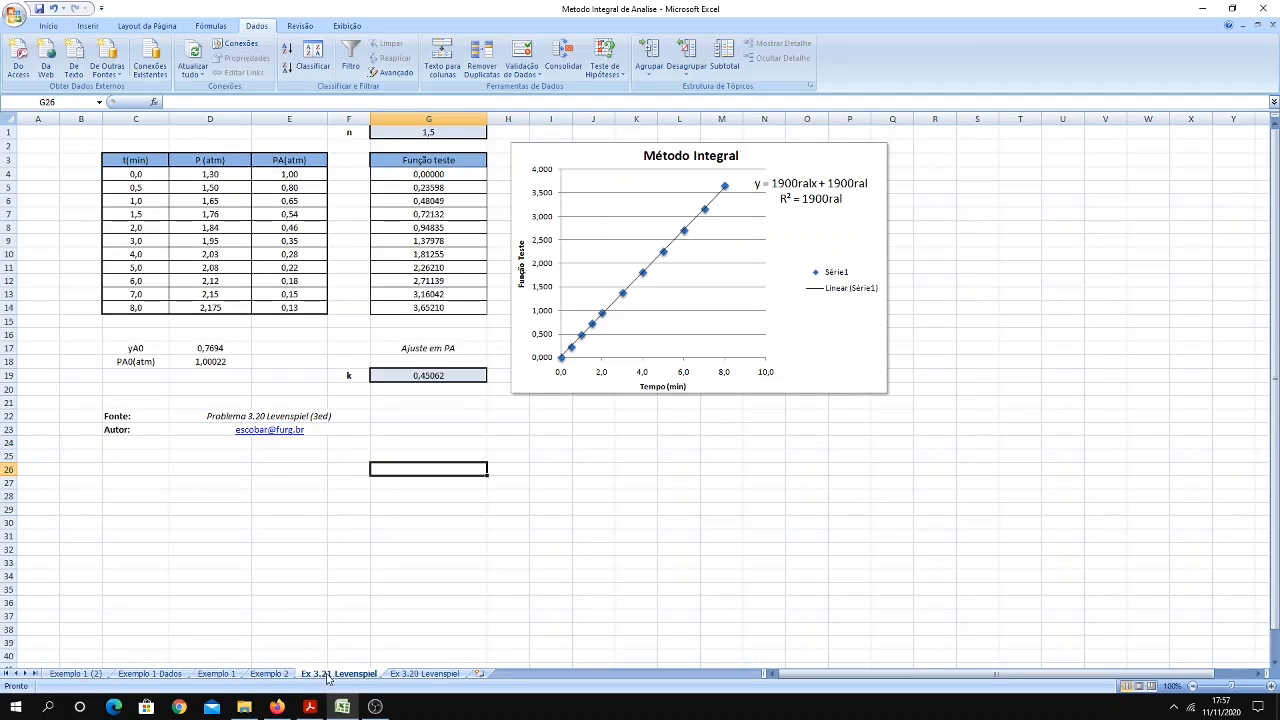
click(412, 675)
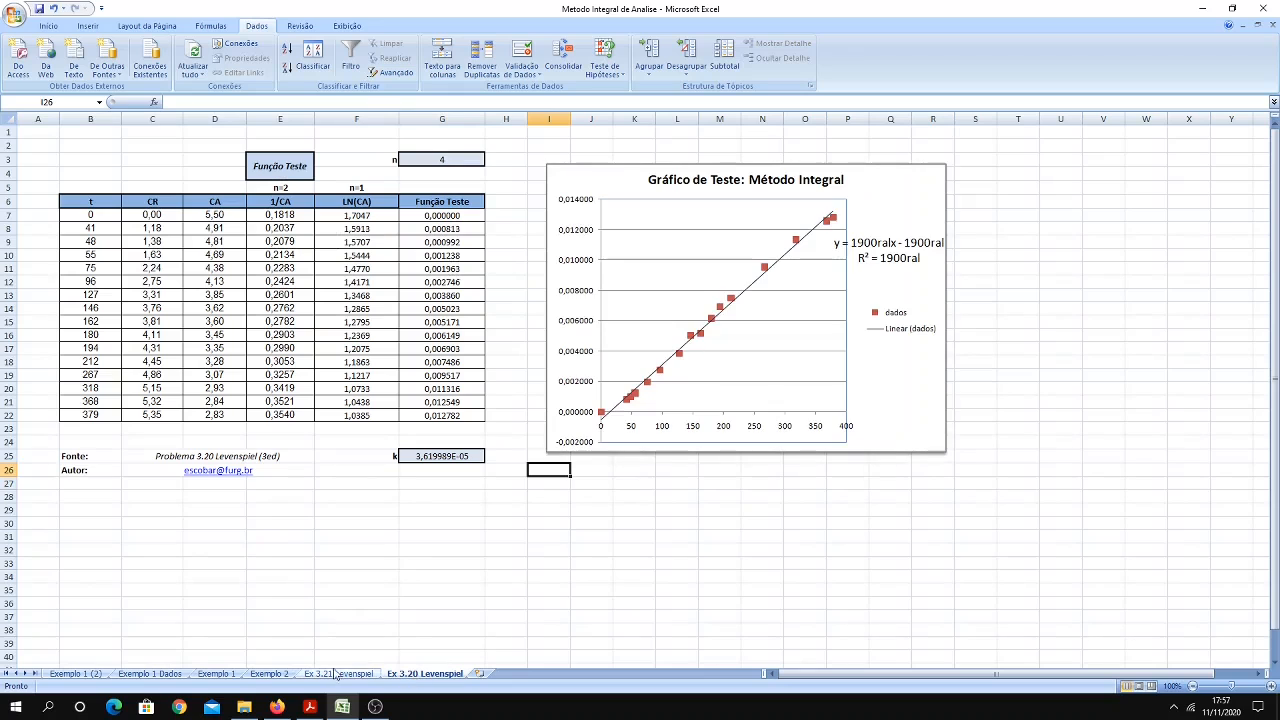
click(87, 675)
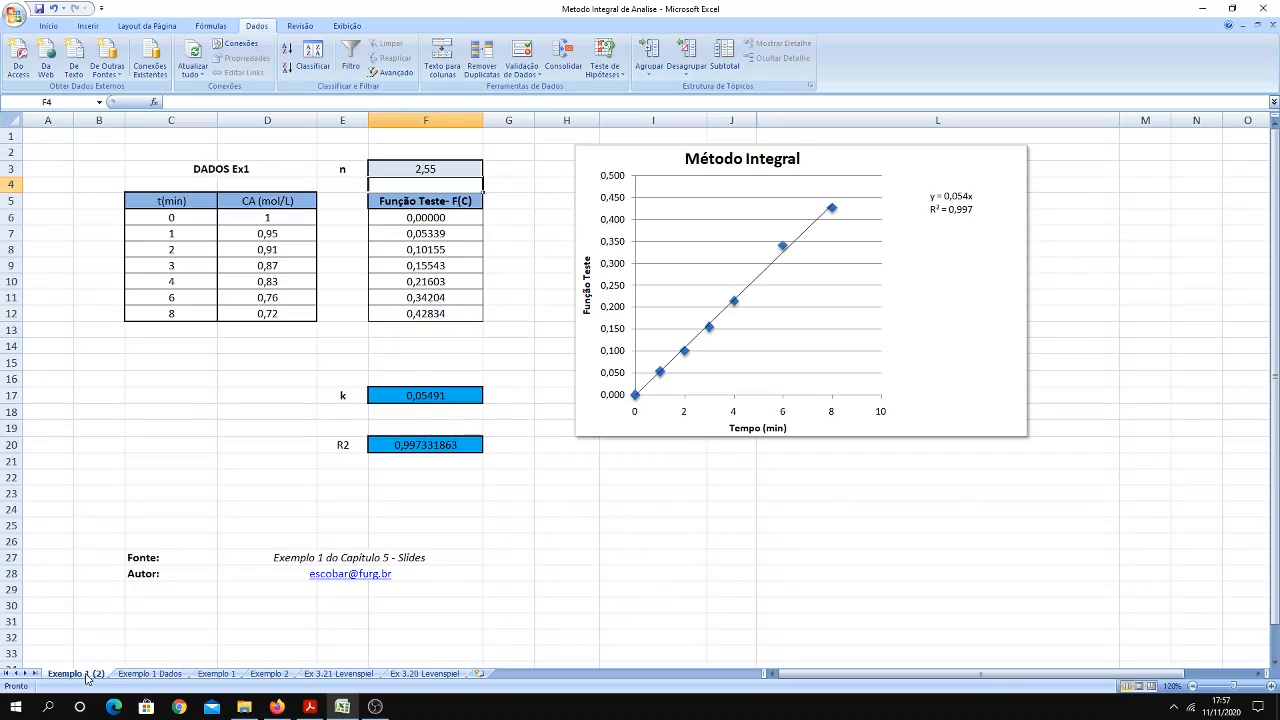